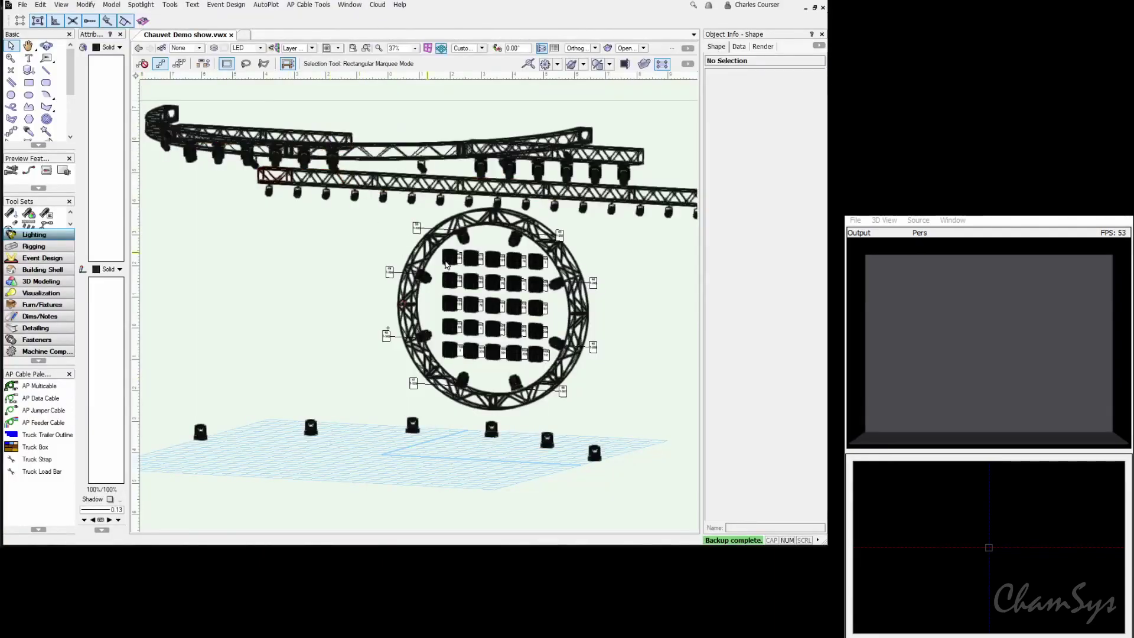
# Examine the rig in 3D and the device properties of a hung moving light, a truss PAR and a circular-truss fixture
pyautogui.moveTo(617, 277); pyautogui.dragTo(585, 242)
pyautogui.press('x')
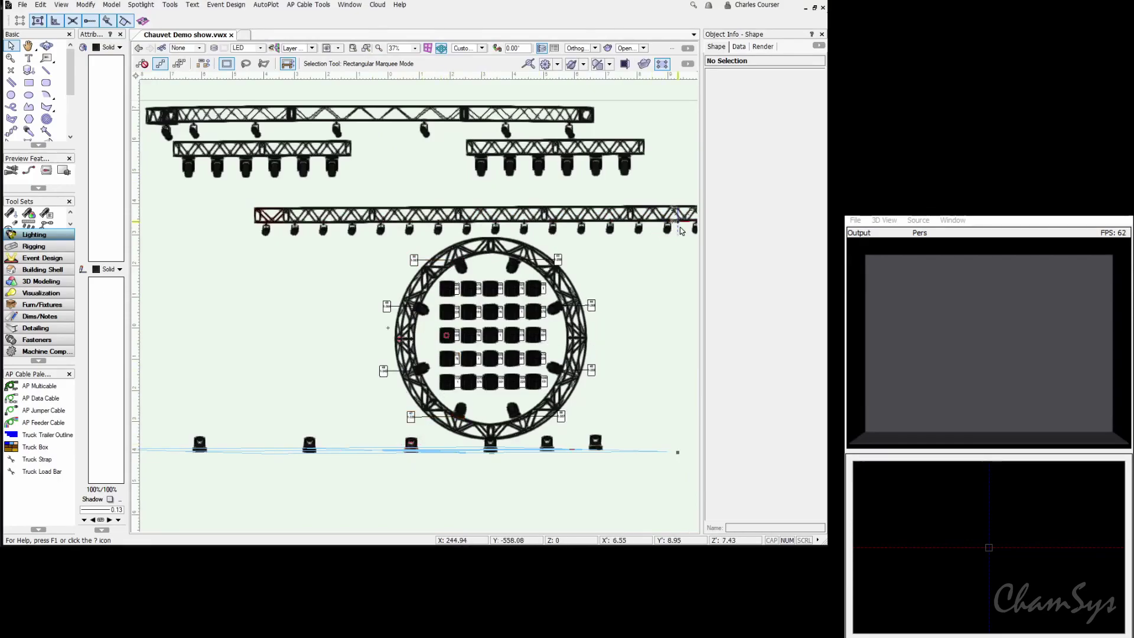
pyautogui.moveTo(676, 237); pyautogui.dragTo(594, 281)
pyautogui.scroll(-1, 645, 263)
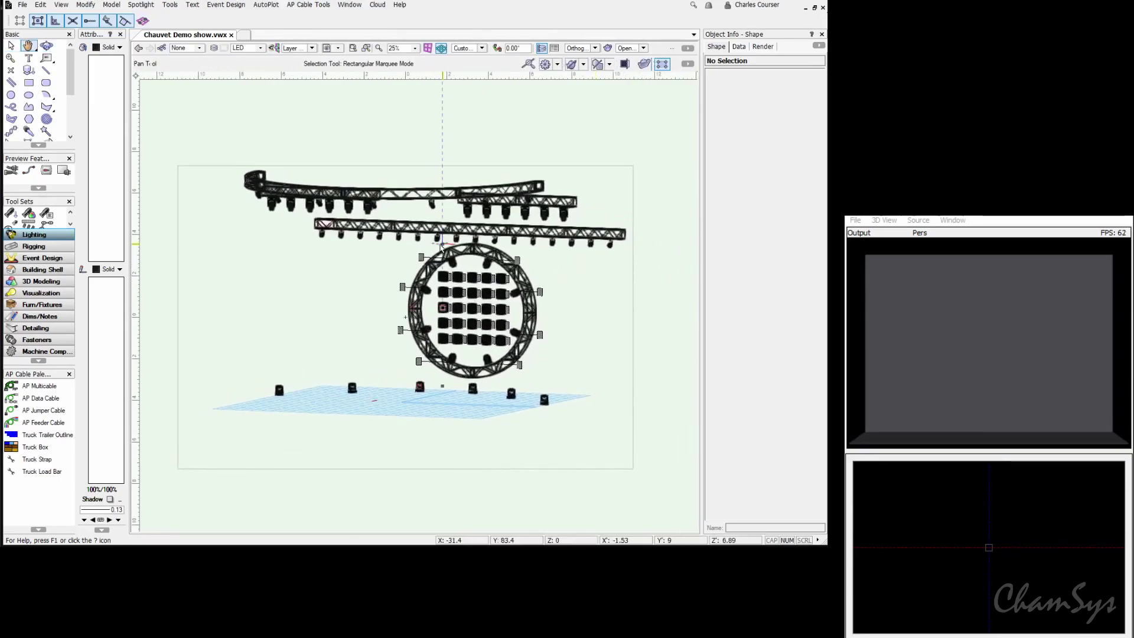
pyautogui.scroll(1, 441, 249)
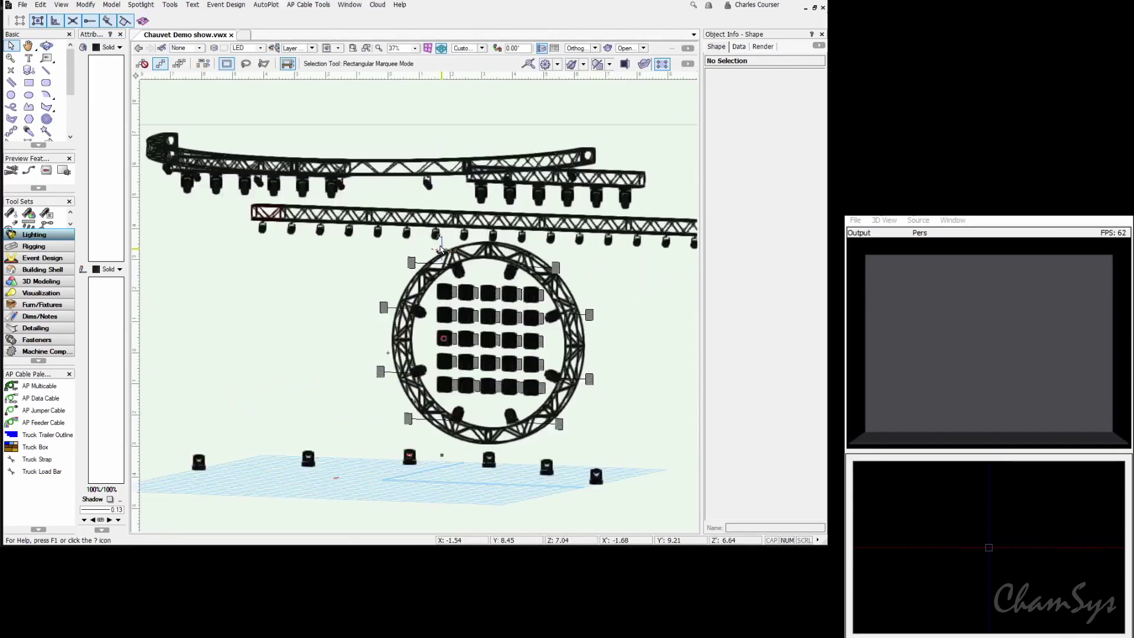
pyautogui.click(335, 188)
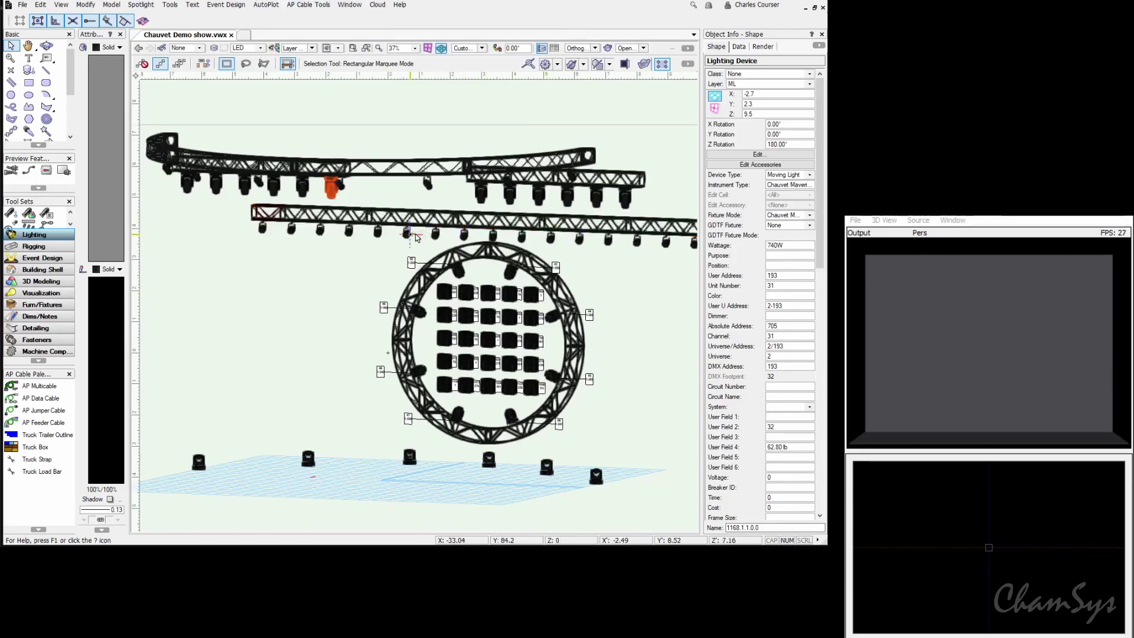
pyautogui.moveTo(402, 244); pyautogui.dragTo(397, 265)
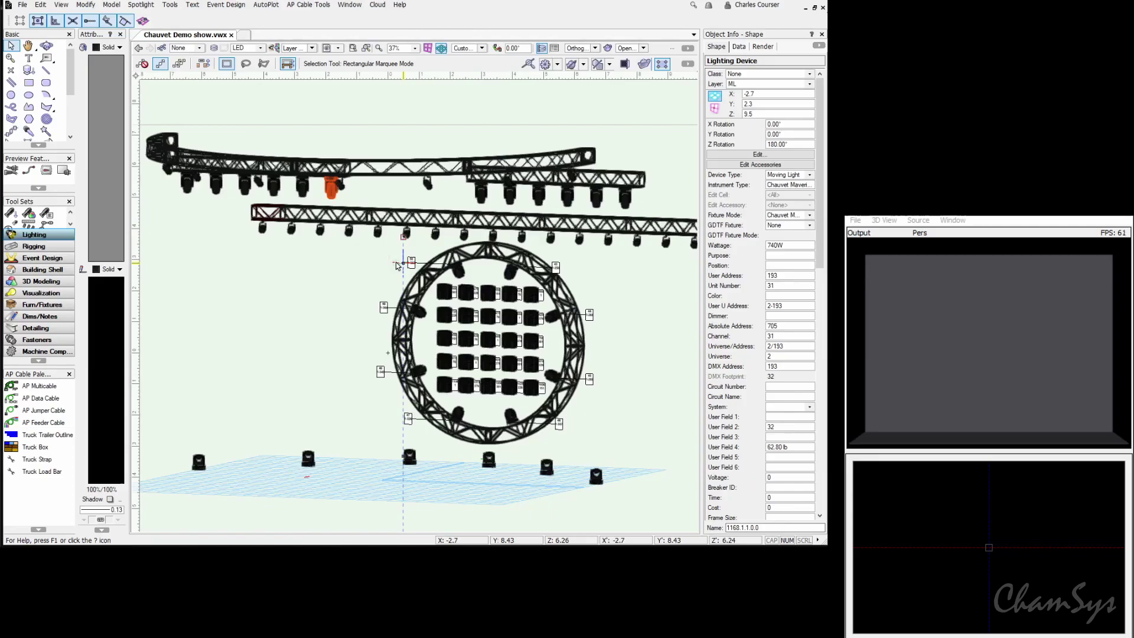
pyautogui.click(384, 258)
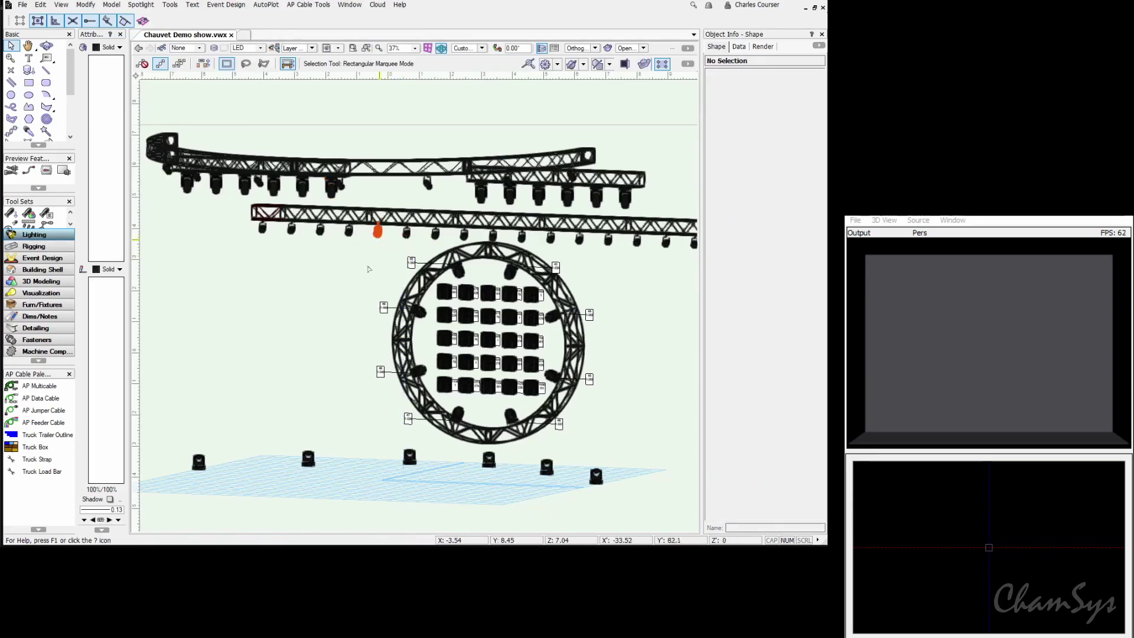
pyautogui.click(379, 239)
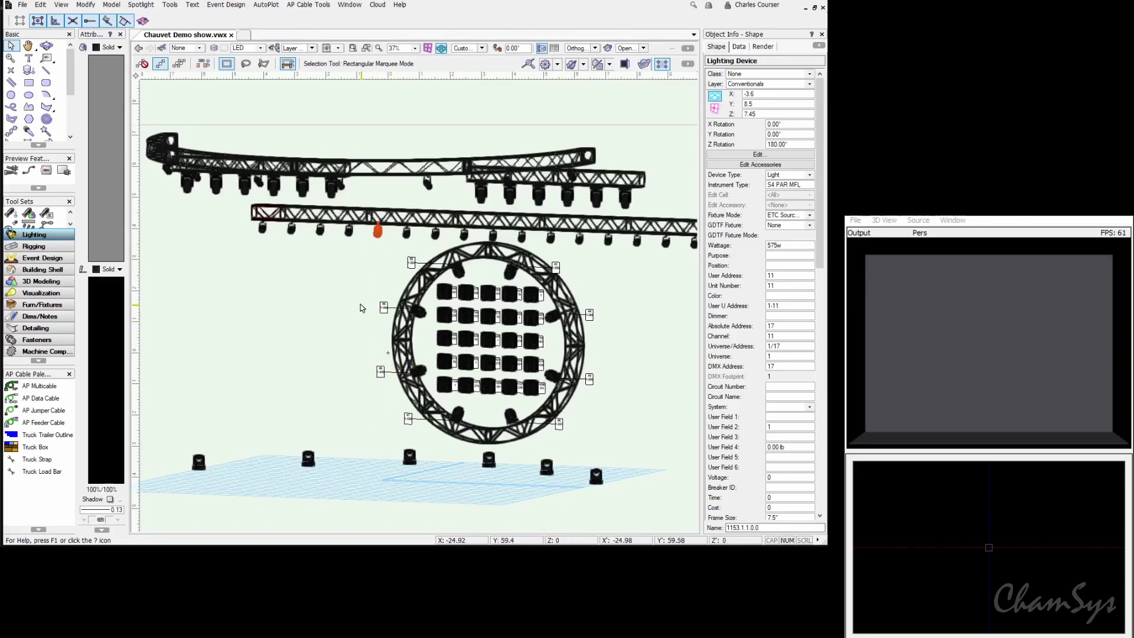
pyautogui.click(385, 307)
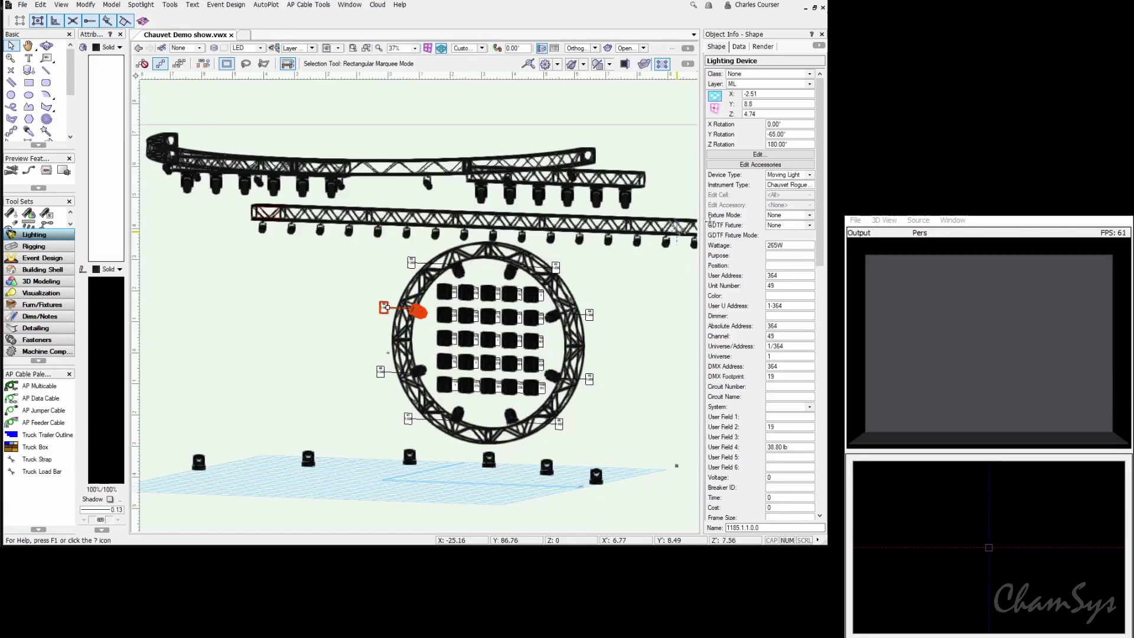
# Check the fixture mode choices for the circular-truss light and a Maverick on the upper truss, plus the Maverick's GDTF fixture choices
pyautogui.click(781, 215)
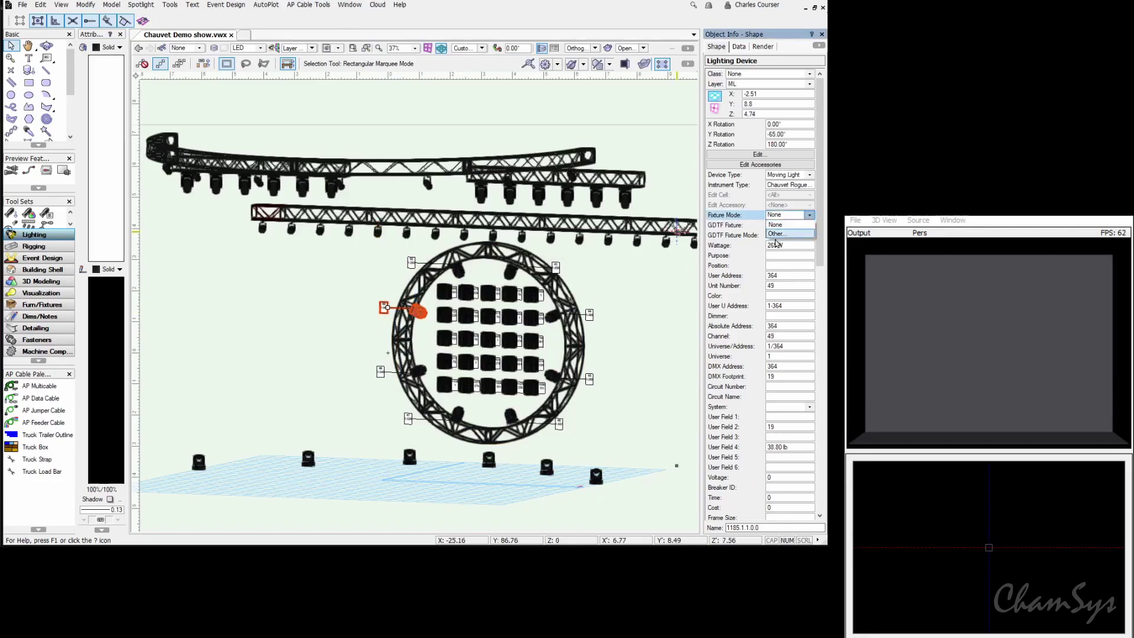
pyautogui.click(653, 313)
pyautogui.click(567, 195)
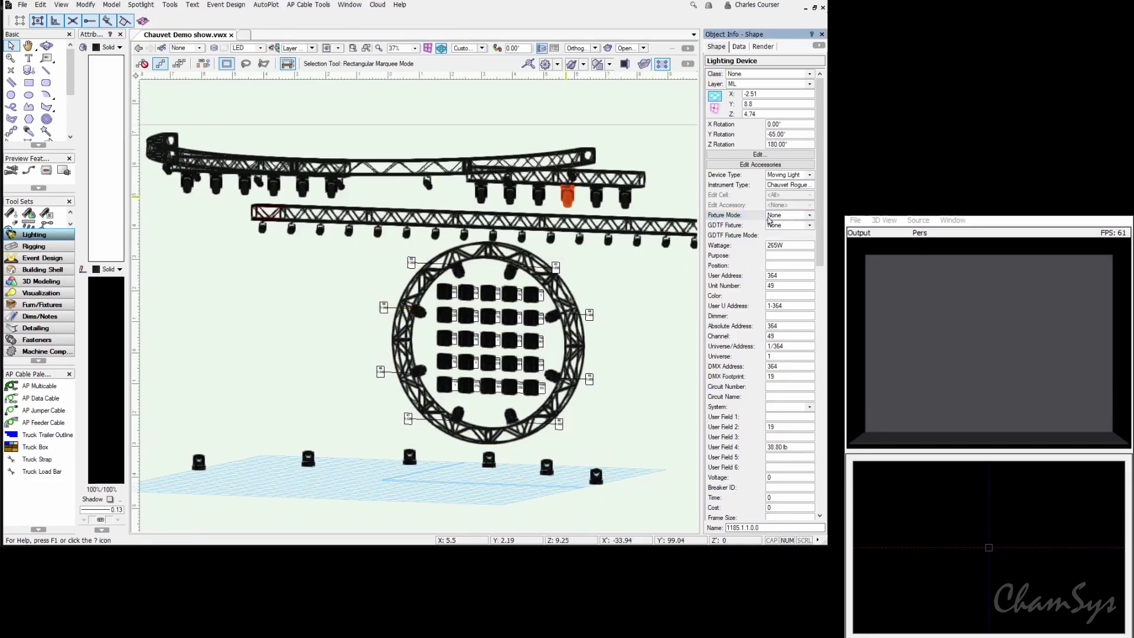
pyautogui.click(790, 216)
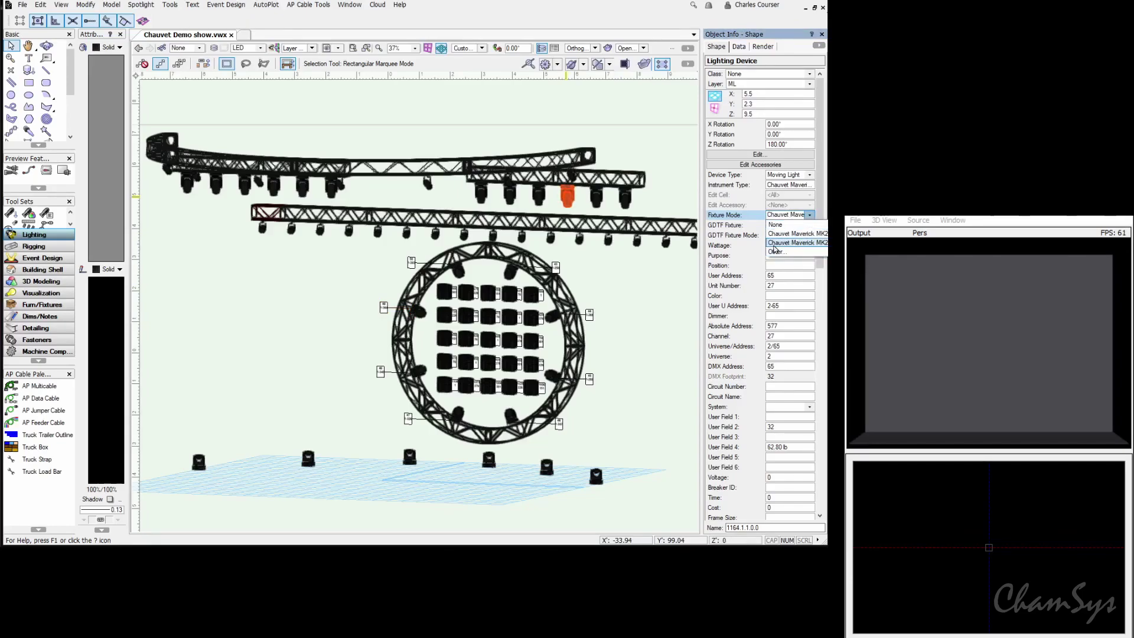
pyautogui.click(785, 242)
pyautogui.click(775, 227)
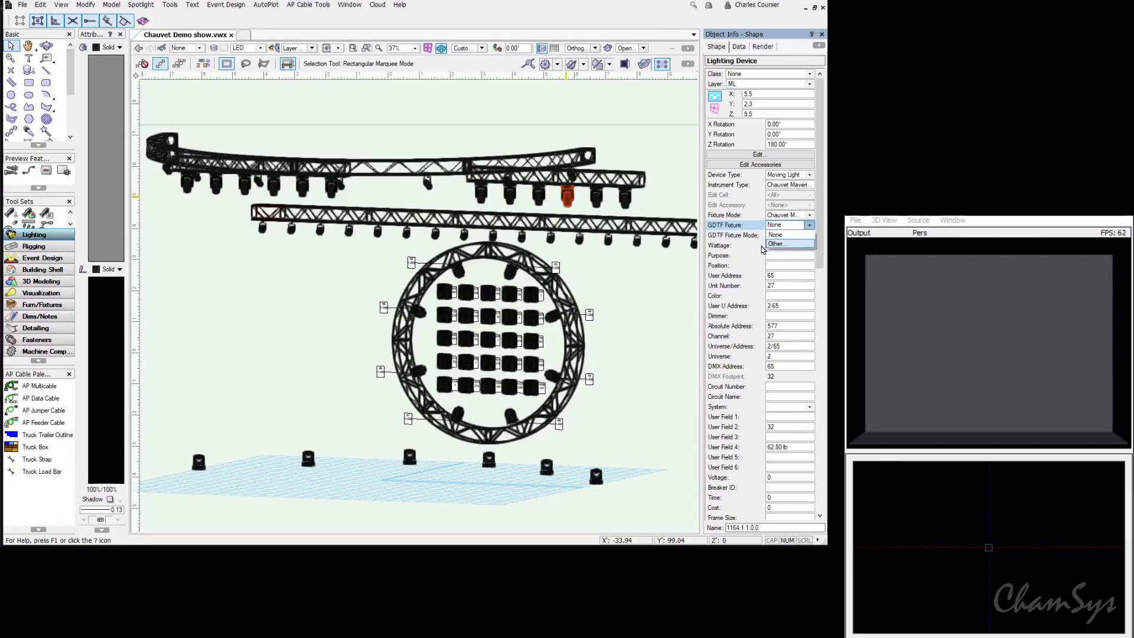
pyautogui.click(733, 237)
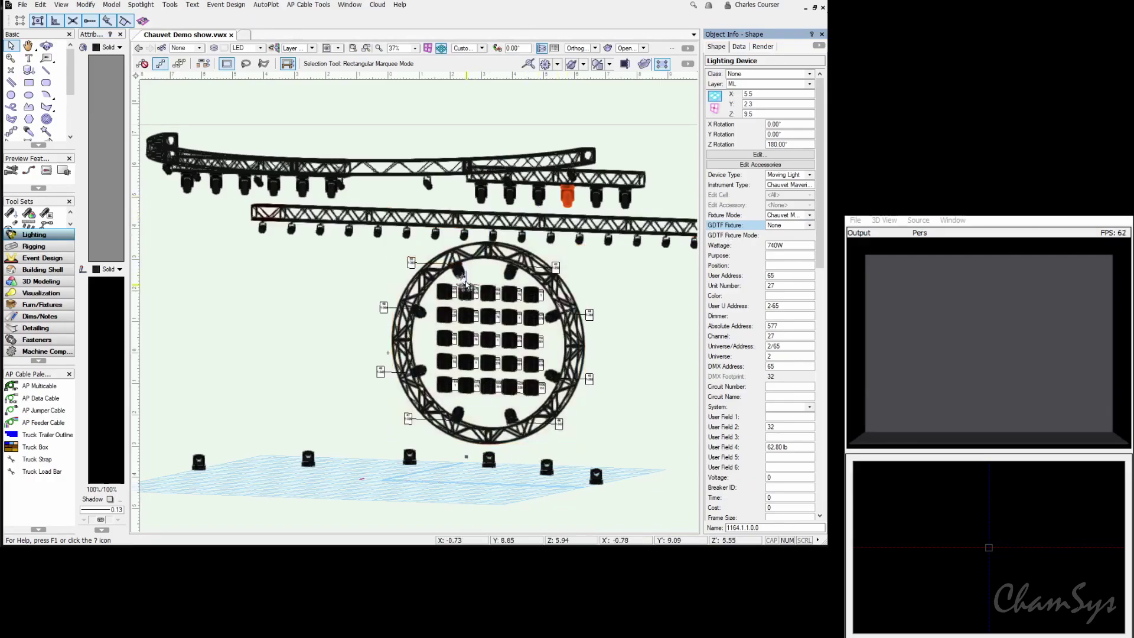
# Set up an MVR export of all objects in the drawing with only the Lighting Device object type included
pyautogui.click(348, 327)
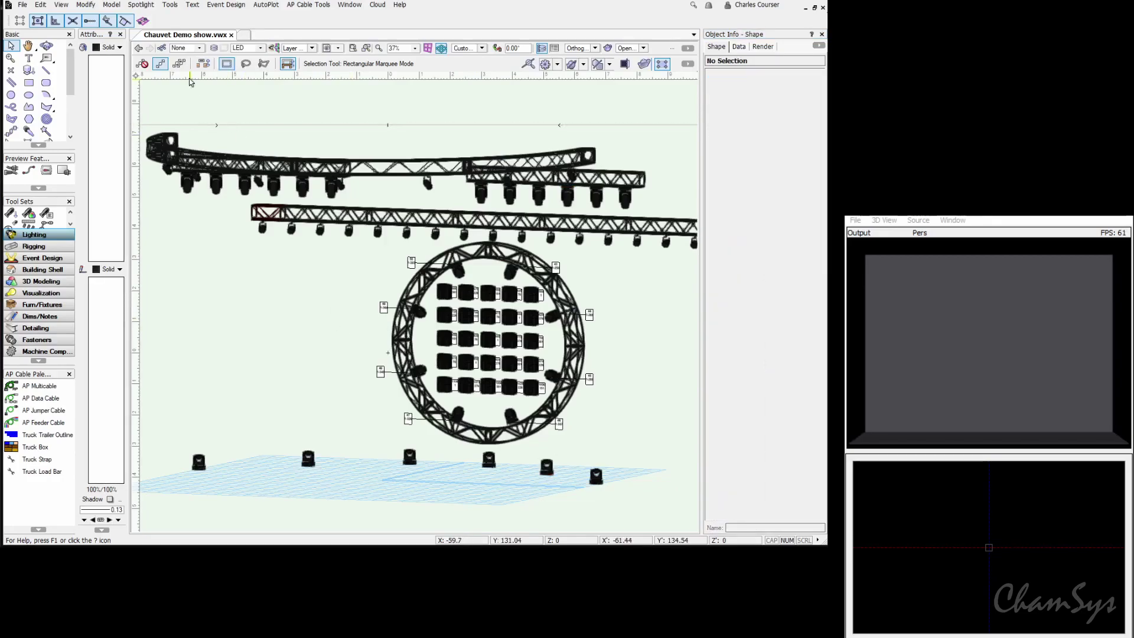
pyautogui.click(22, 5)
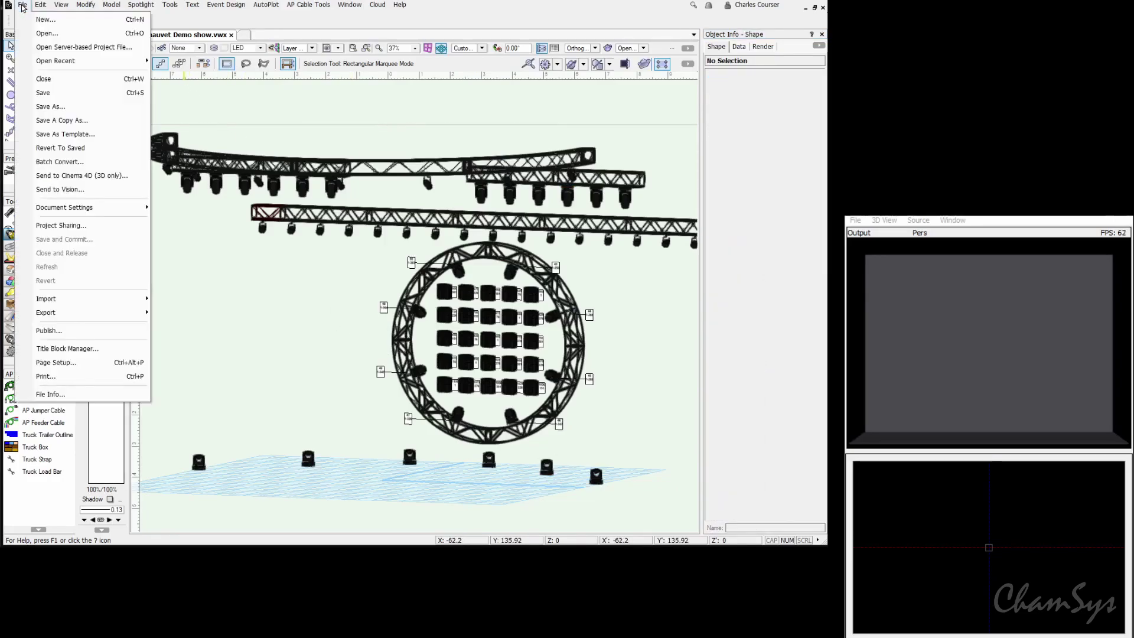
pyautogui.moveTo(92, 319)
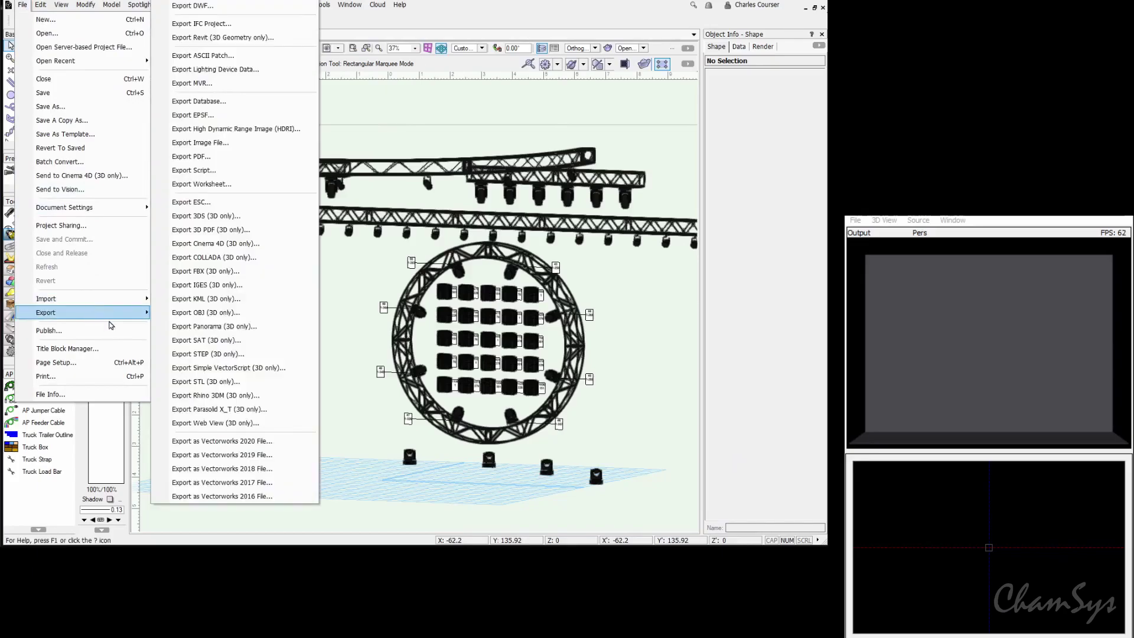
pyautogui.click(257, 85)
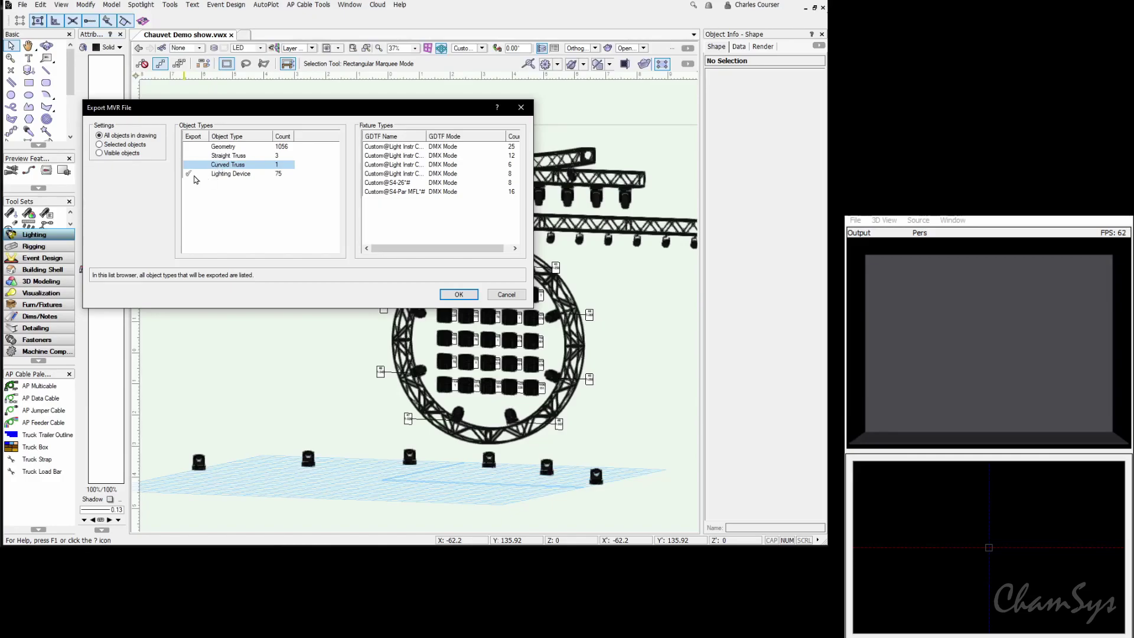
pyautogui.click(239, 176)
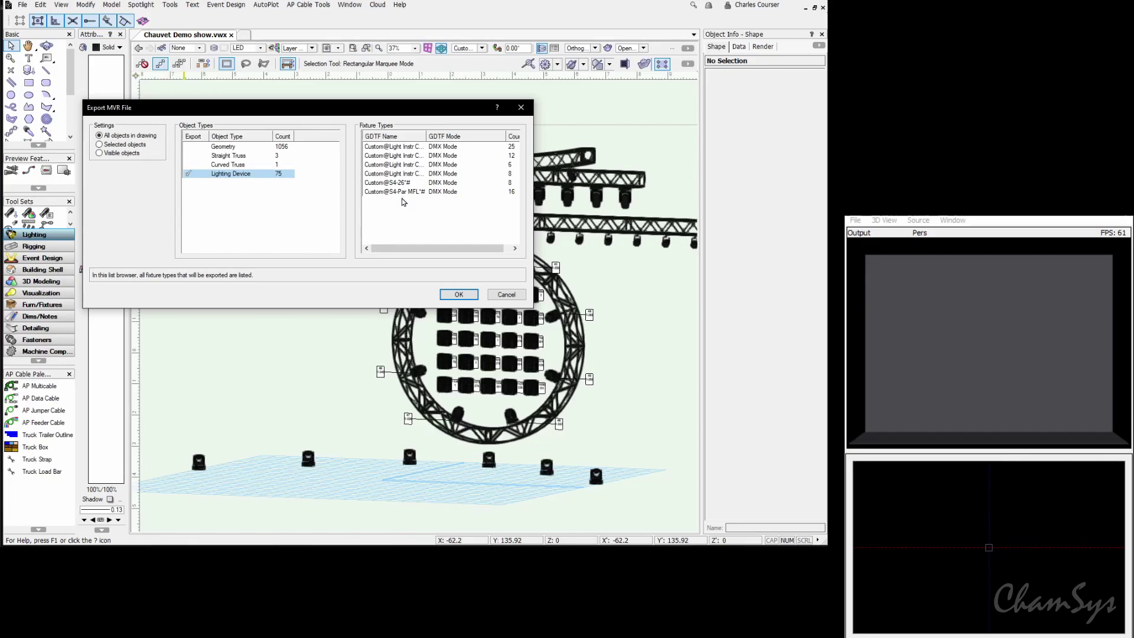
pyautogui.click(459, 294)
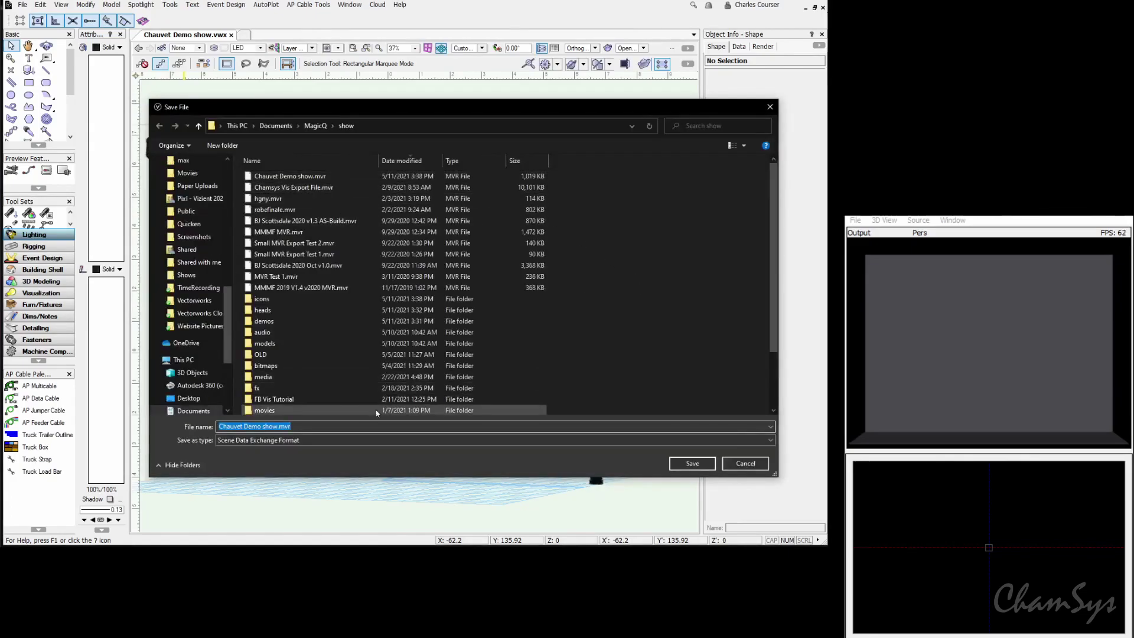
# Save the export as Chauvet Demo show.mvr in the MagicQ show folder, replacing the existing file
pyautogui.click(376, 126)
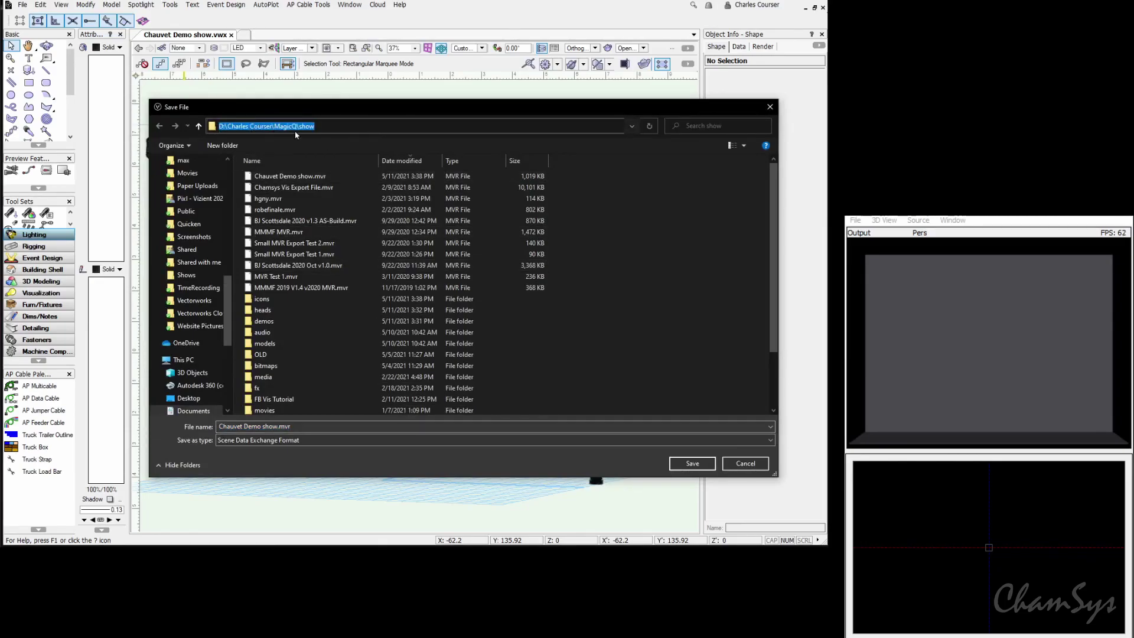
pyautogui.click(284, 425)
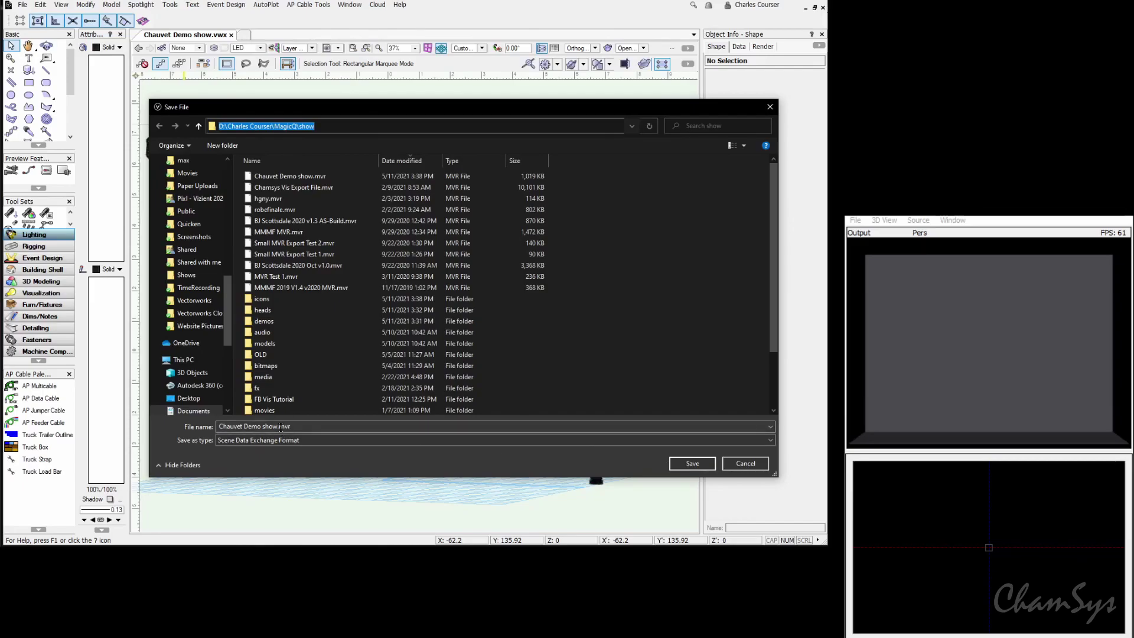
pyautogui.click(679, 465)
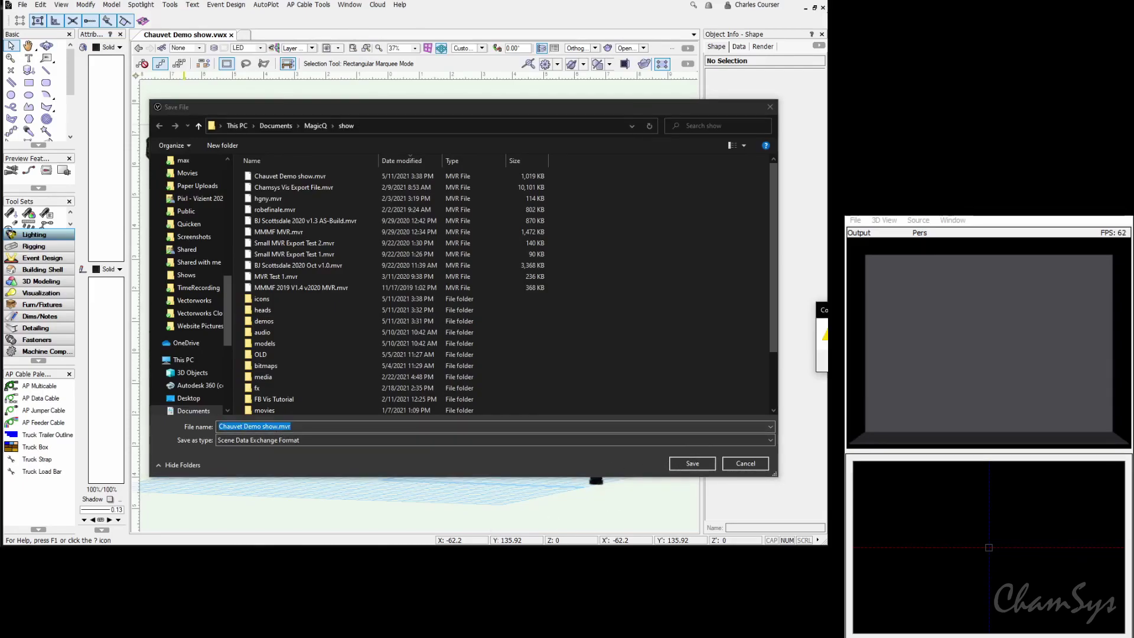
pyautogui.click(930, 361)
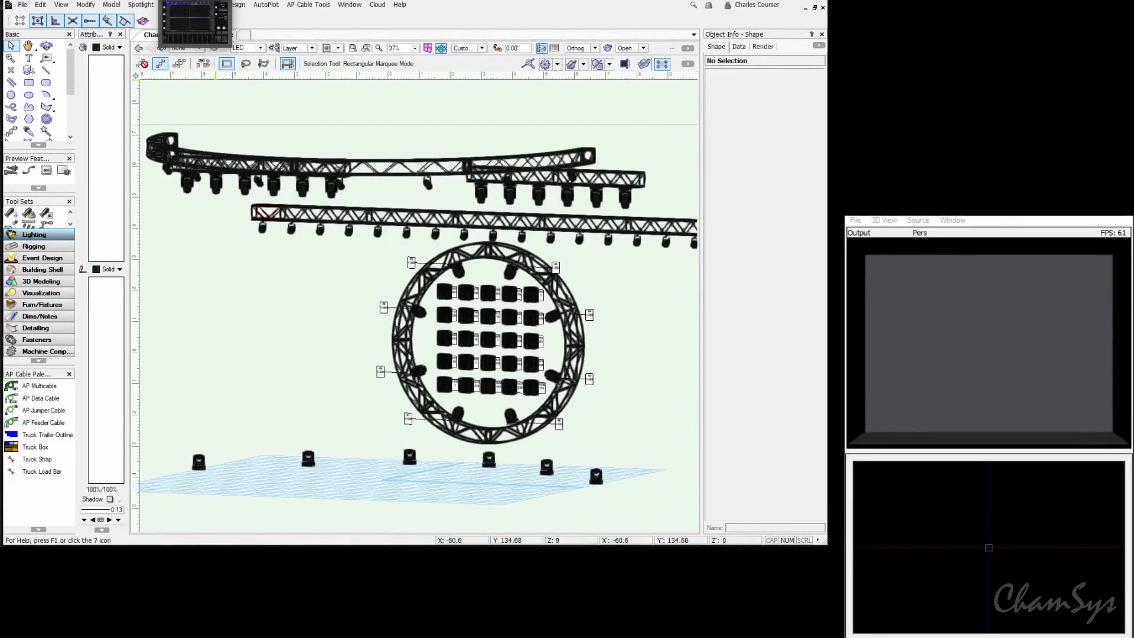
# Switch to MagicQ and load Chauvet Demo show.mvr from the show folder, bringing the fixtures into the visualiser
pyautogui.click(203, 4)
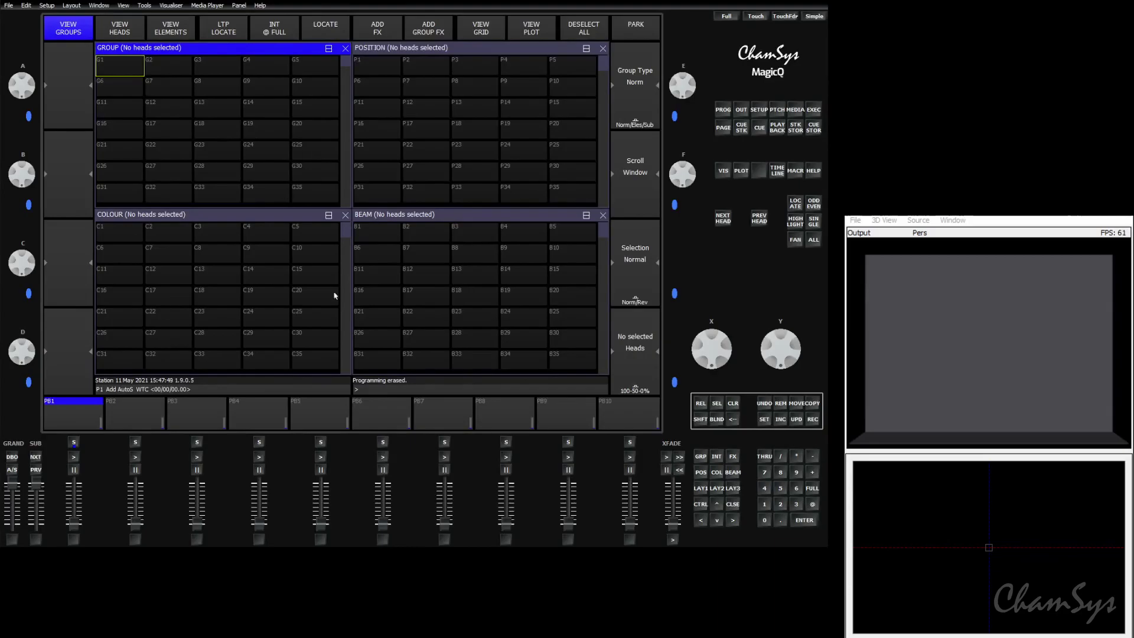
pyautogui.click(760, 111)
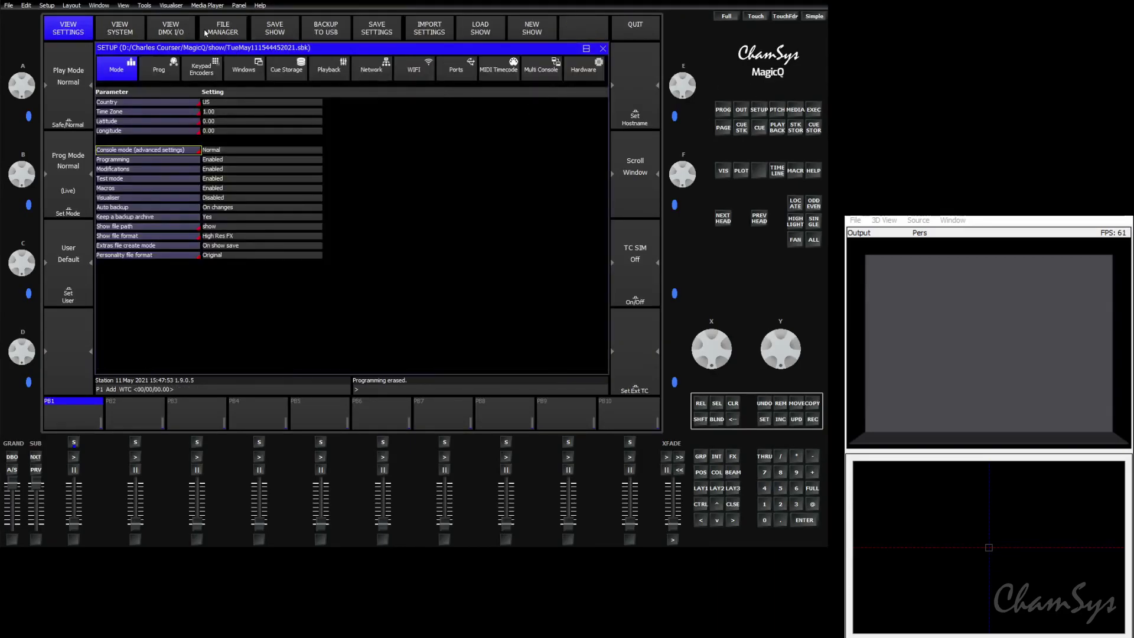
pyautogui.click(237, 20)
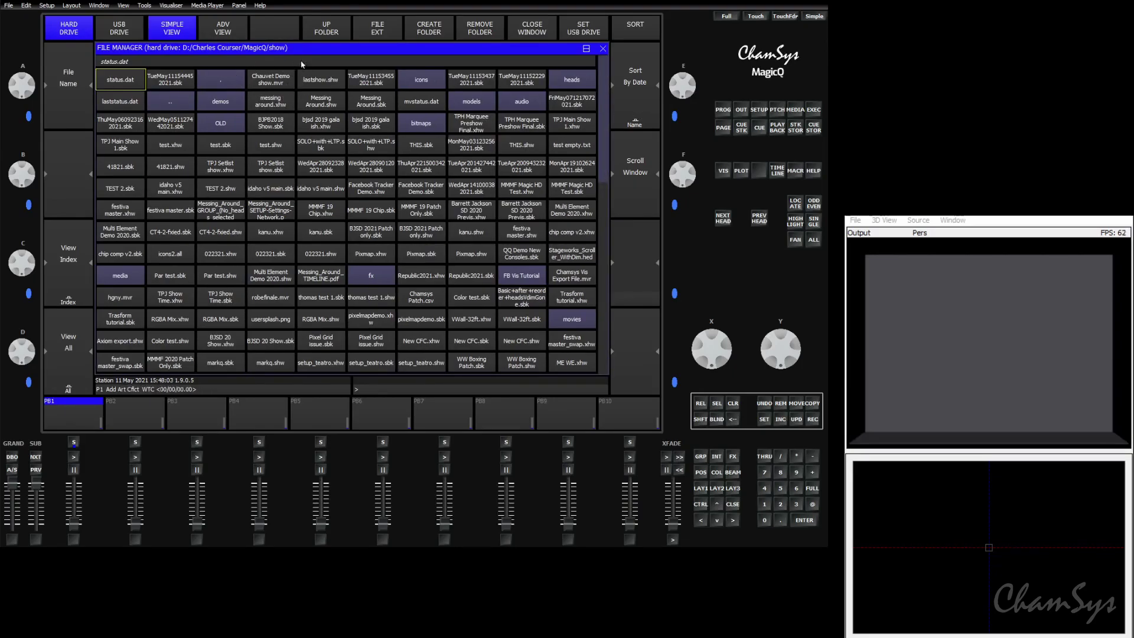
pyautogui.doubleClick(279, 83)
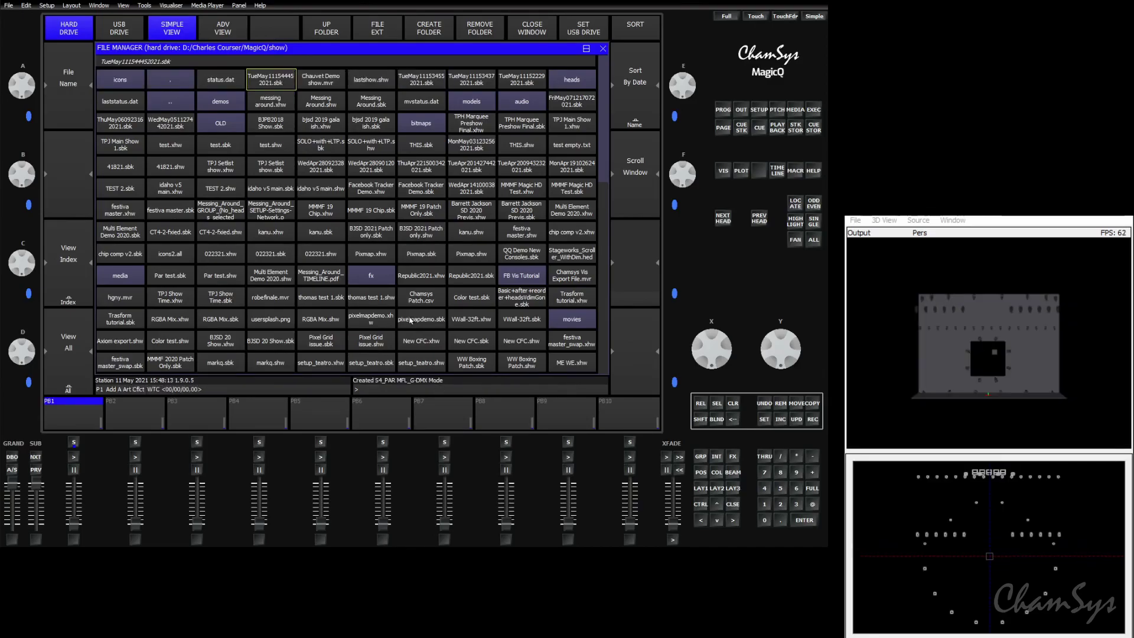
pyautogui.moveTo(1020, 387)
pyautogui.mouseDown()
pyautogui.moveTo(1000, 382)
pyautogui.moveTo(999, 399)
pyautogui.moveTo(1008, 392)
pyautogui.mouseUp()
pyautogui.scroll(5, 1033, 392)
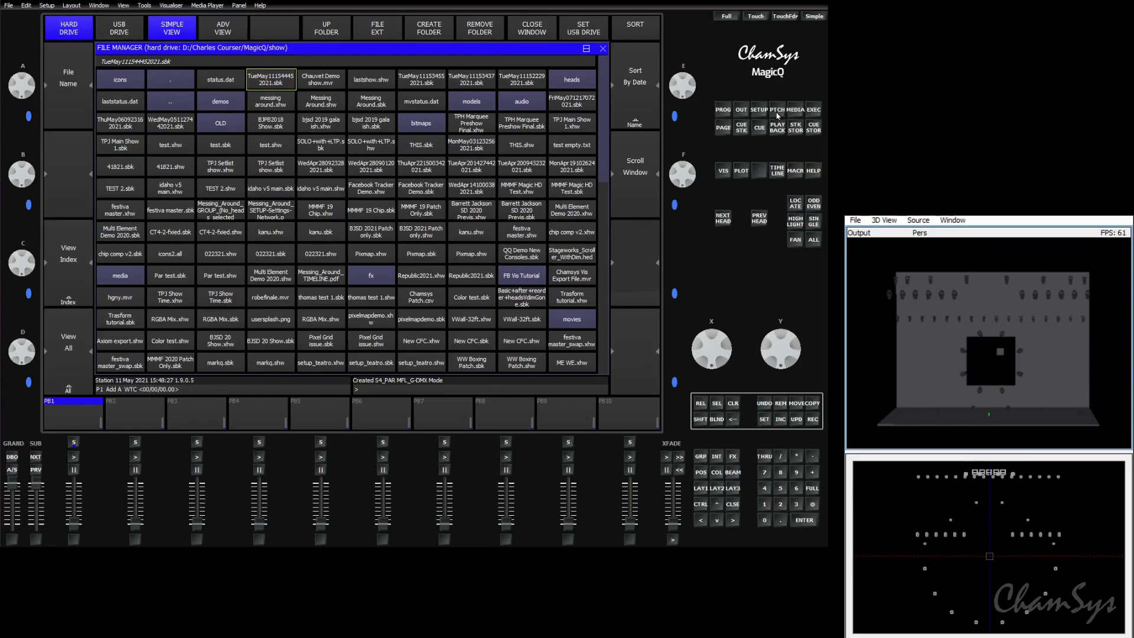
# Review the patched heads, first the full list and separately the PAR MFL and S4-26 head types
pyautogui.click(776, 114)
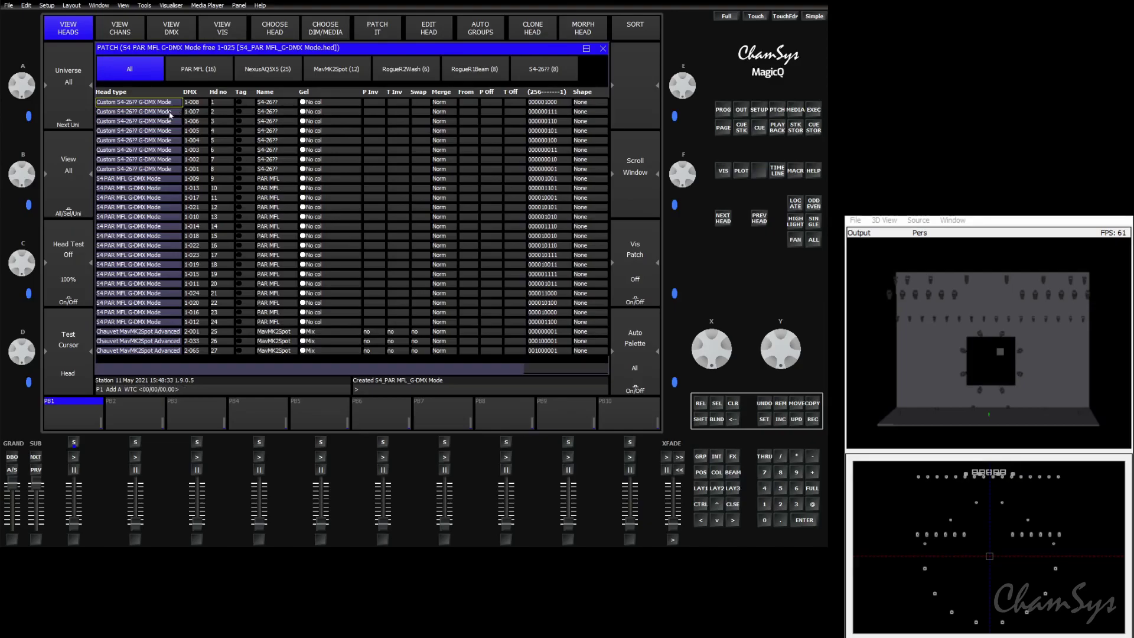
pyautogui.click(167, 122)
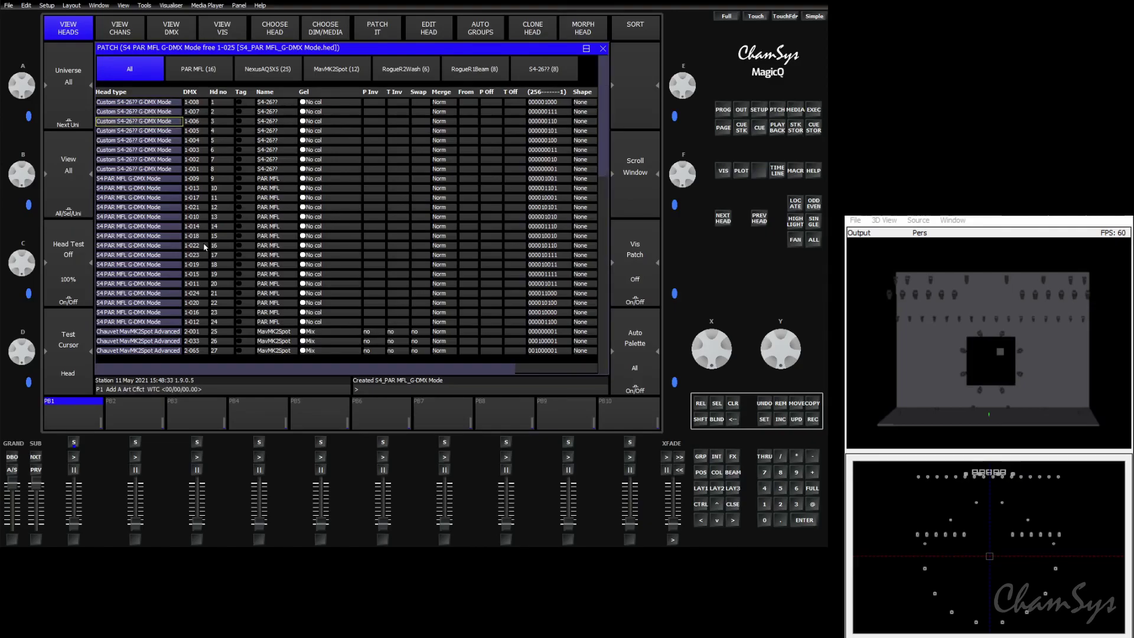
pyautogui.scroll(-3, 200, 177)
pyautogui.click(197, 71)
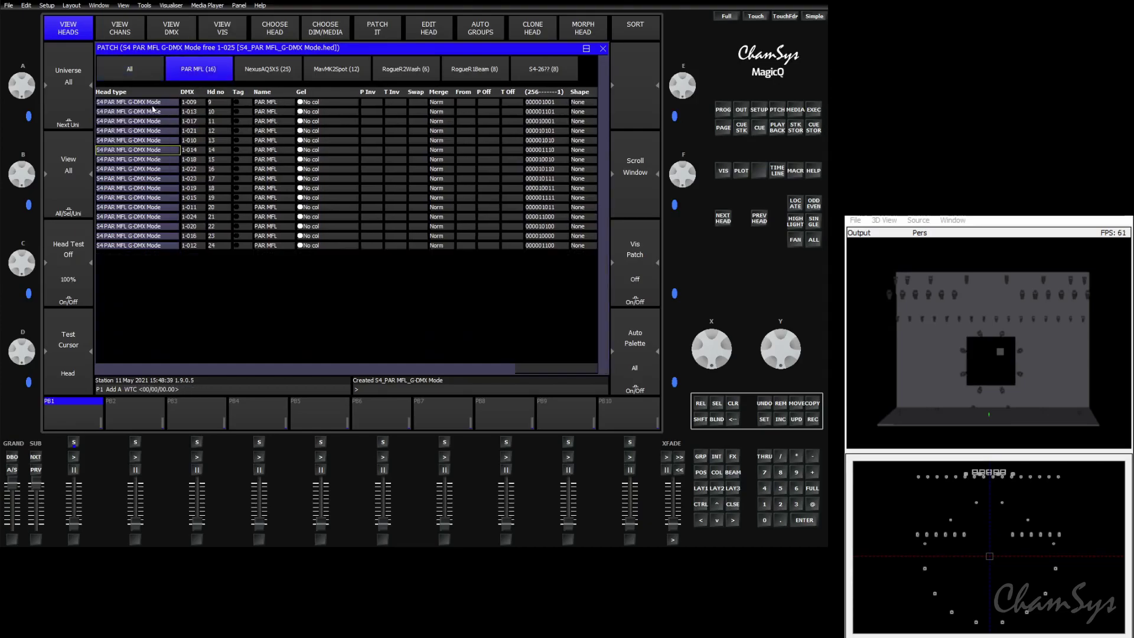
pyautogui.click(541, 70)
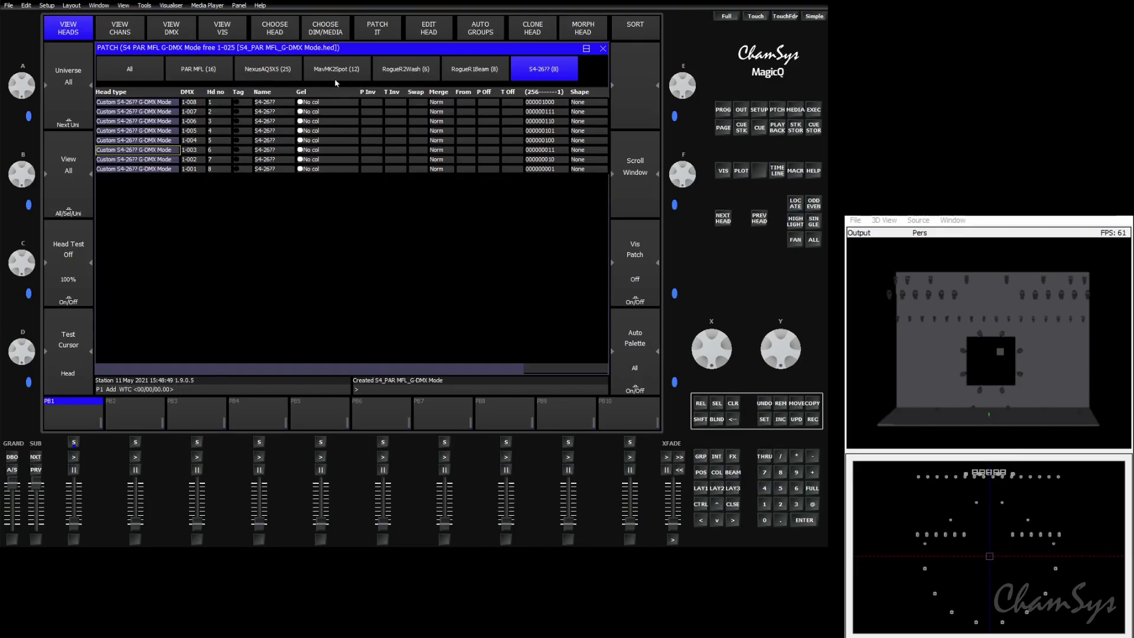
# Check the head types and DMX addresses of the NexusAQ5X5 heads and the MavMK2Spot heads in the patch
pyautogui.click(276, 73)
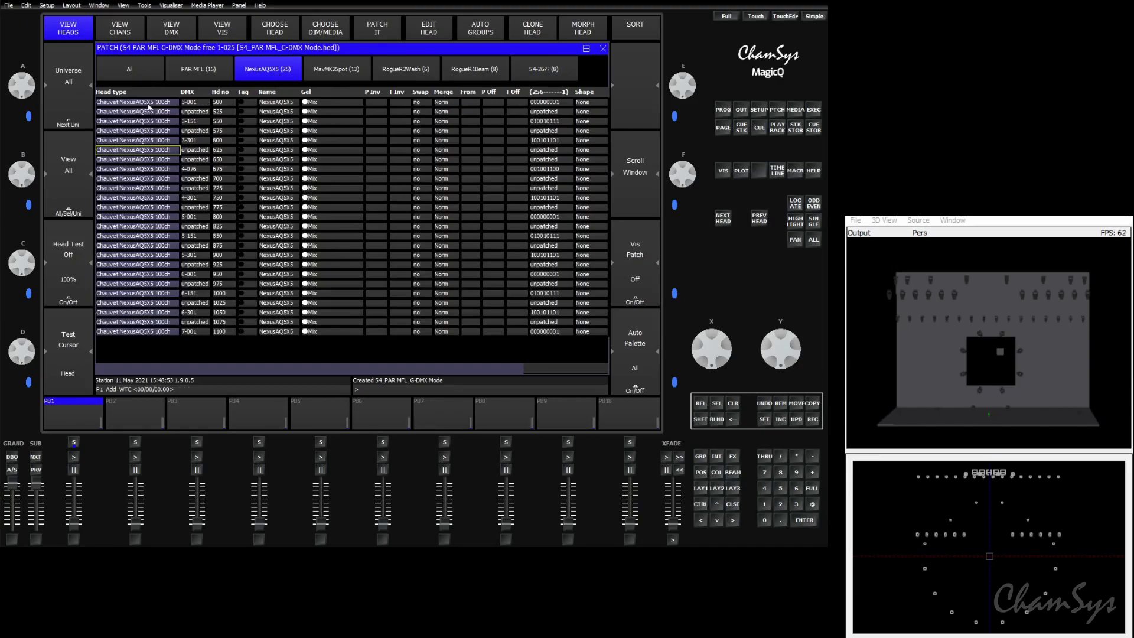
pyautogui.moveTo(166, 104); pyautogui.dragTo(170, 179)
pyautogui.moveTo(197, 111); pyautogui.dragTo(197, 197)
pyautogui.click(319, 67)
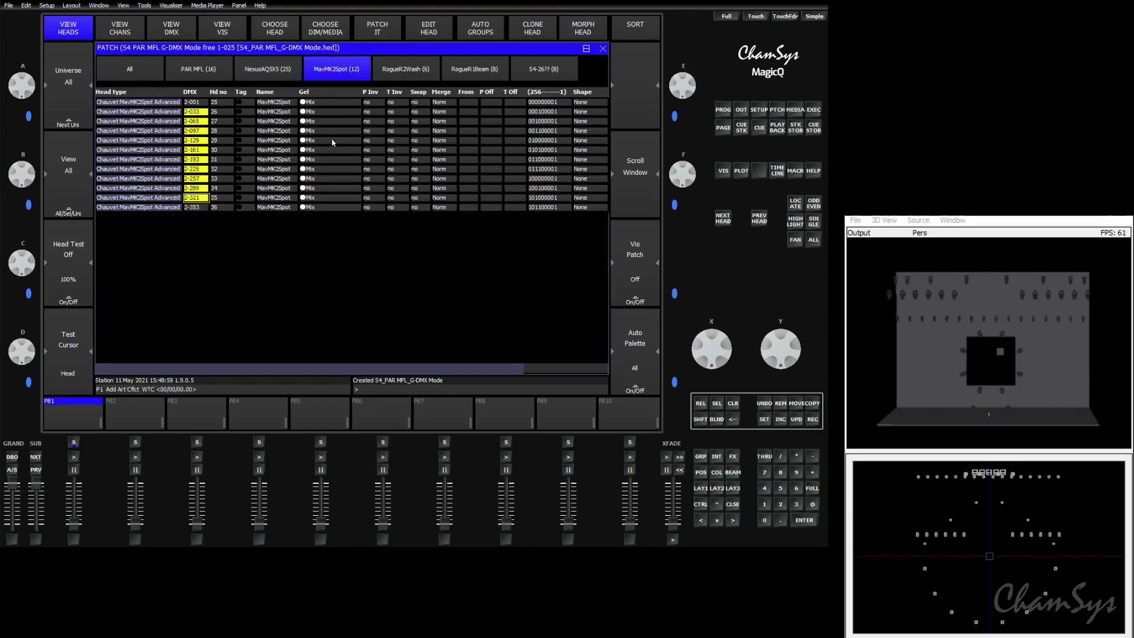
pyautogui.click(199, 120)
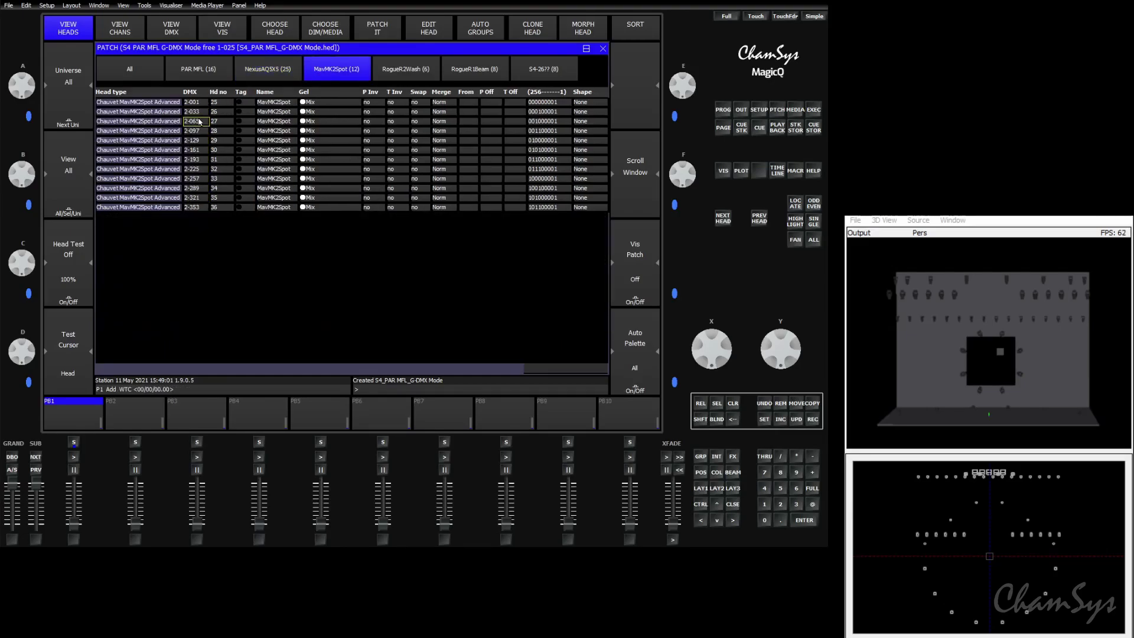
# Check the head types, DMX addresses and head numbers of the MavMK2Spot heads in the patch
pyautogui.moveTo(165, 106); pyautogui.dragTo(171, 207)
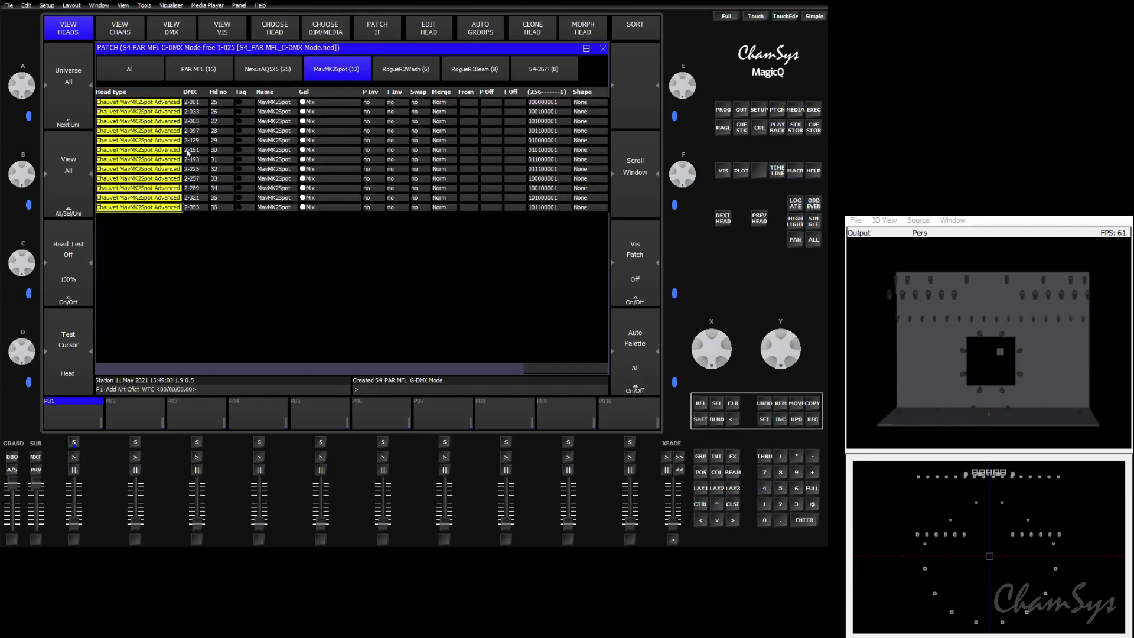
pyautogui.moveTo(193, 107); pyautogui.dragTo(199, 217)
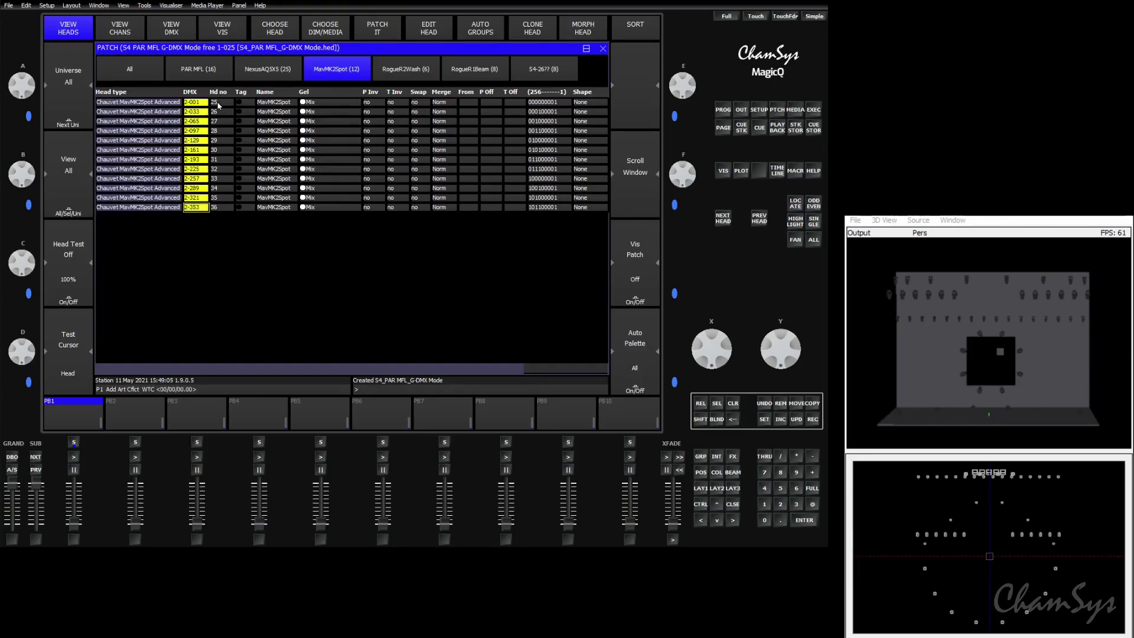
pyautogui.moveTo(218, 105); pyautogui.dragTo(232, 204)
# Check the head types and DMX addresses of the RogueR2Wash heads and the RogueR1Beam heads in the patch
pyautogui.click(400, 71)
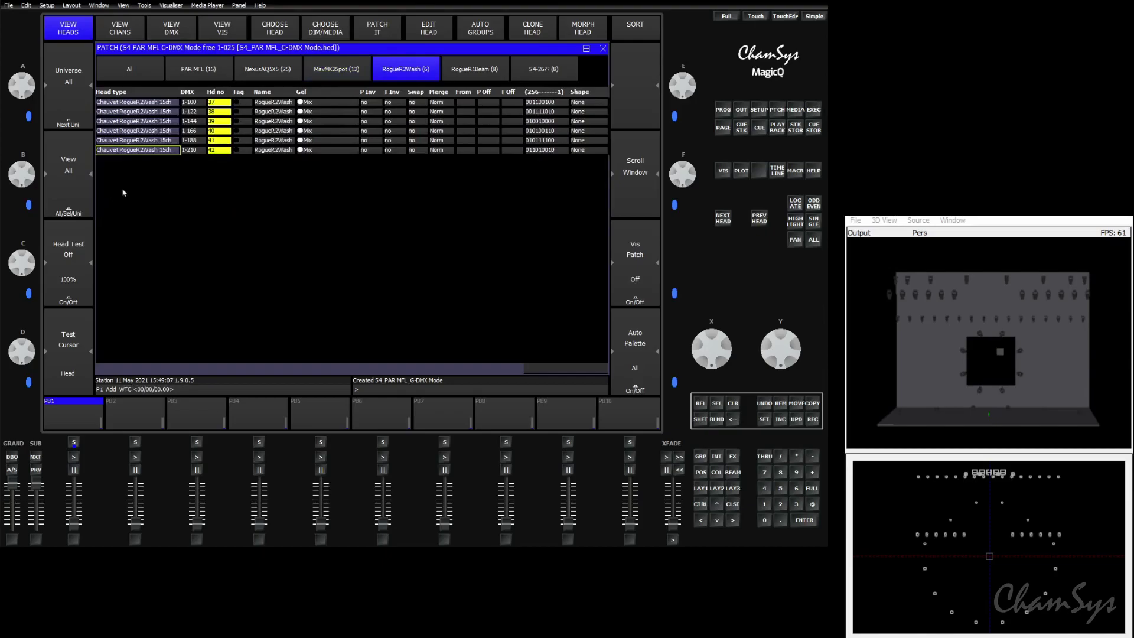
pyautogui.moveTo(185, 106); pyautogui.dragTo(189, 154)
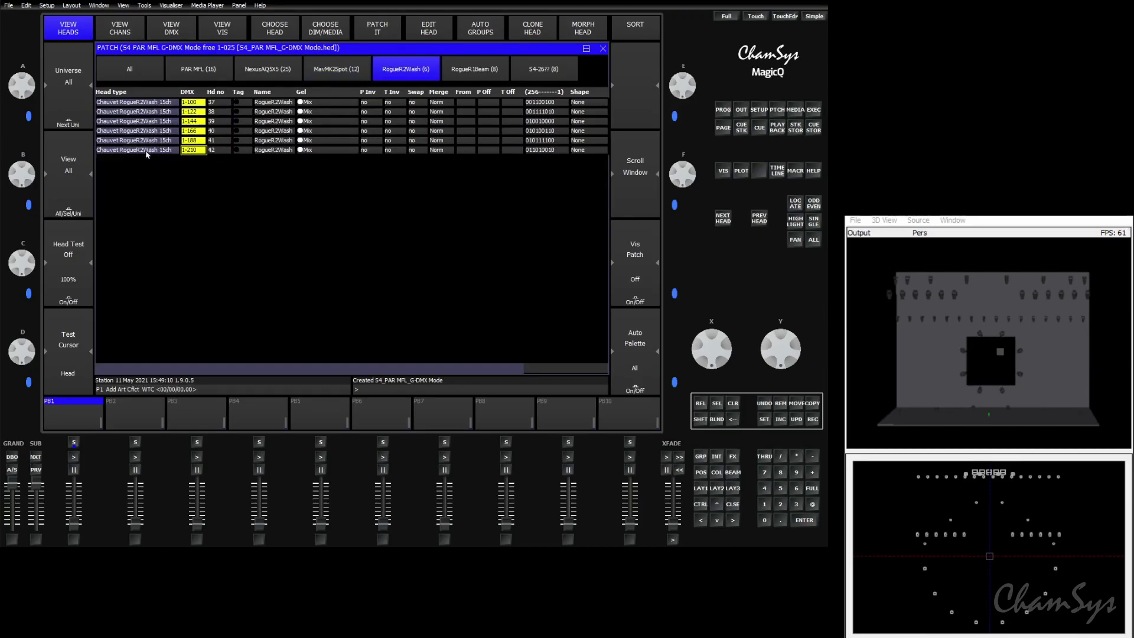
pyautogui.press('Left')
pyautogui.click(476, 73)
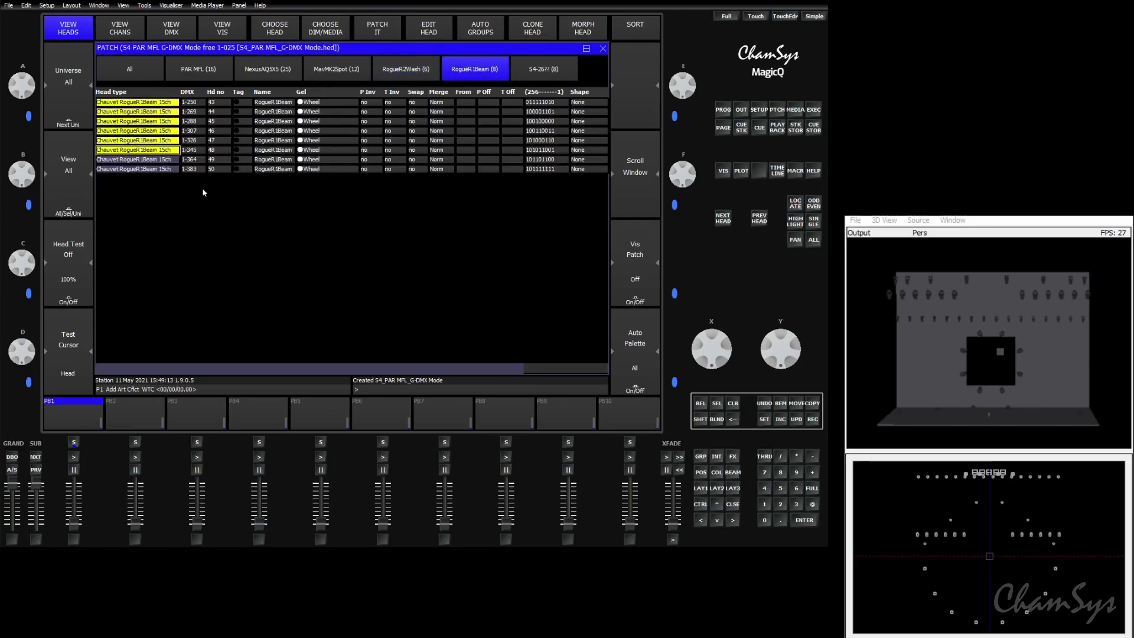
pyautogui.moveTo(189, 104); pyautogui.dragTo(201, 172)
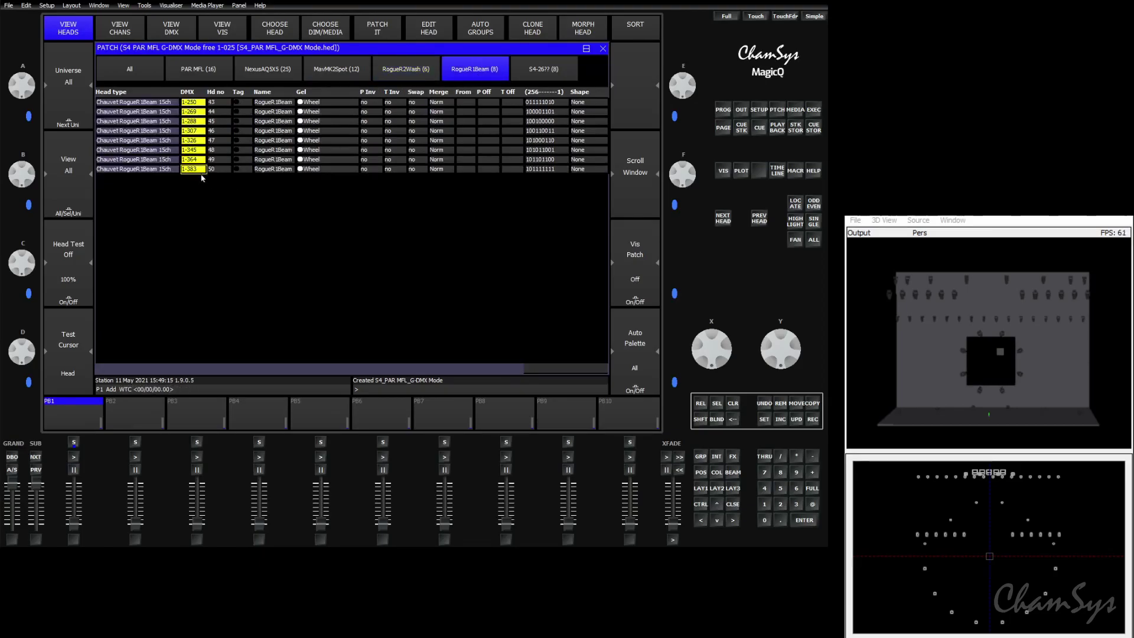
pyautogui.moveTo(218, 103); pyautogui.dragTo(218, 170)
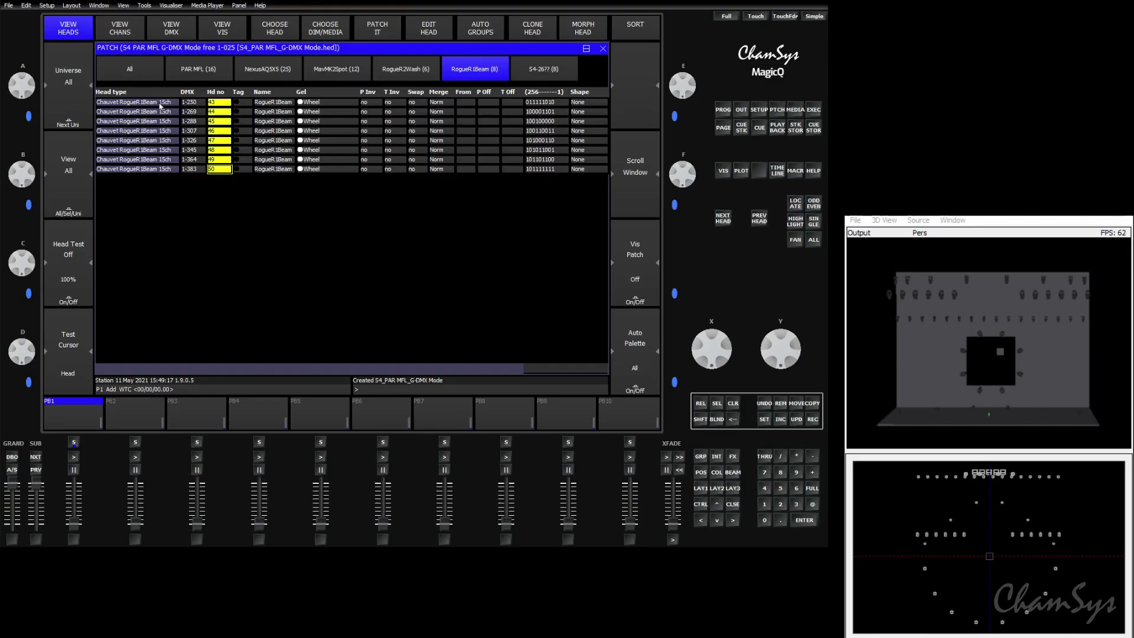
pyautogui.moveTo(161, 103); pyautogui.dragTo(169, 171)
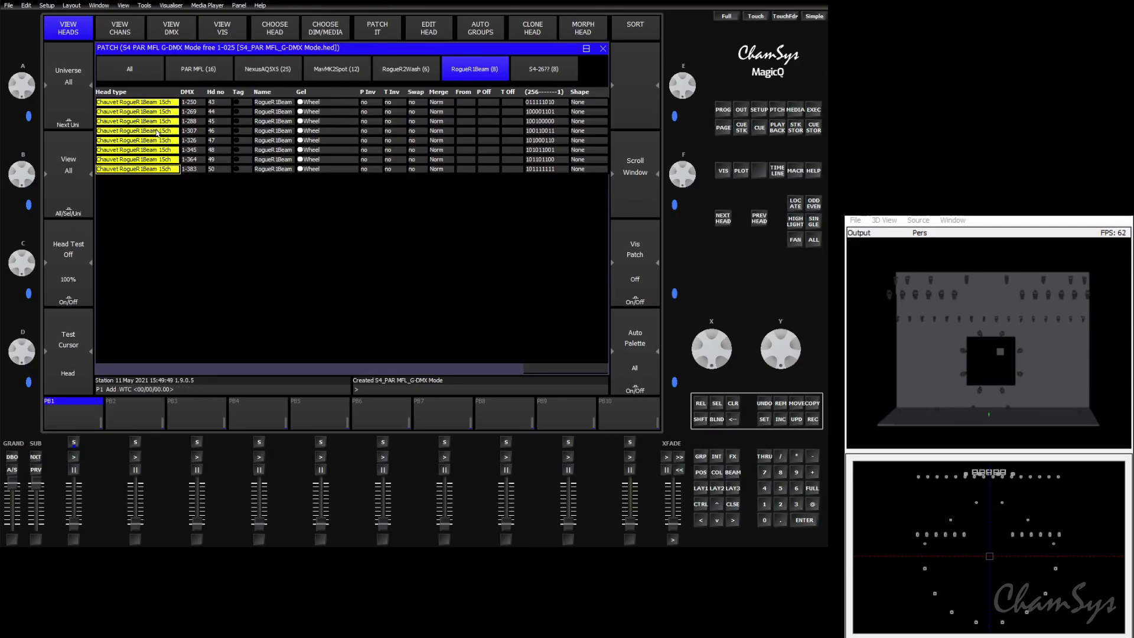
# Morph all the PAR MFL heads into the Generic Dimmer head type
pyautogui.click(201, 70)
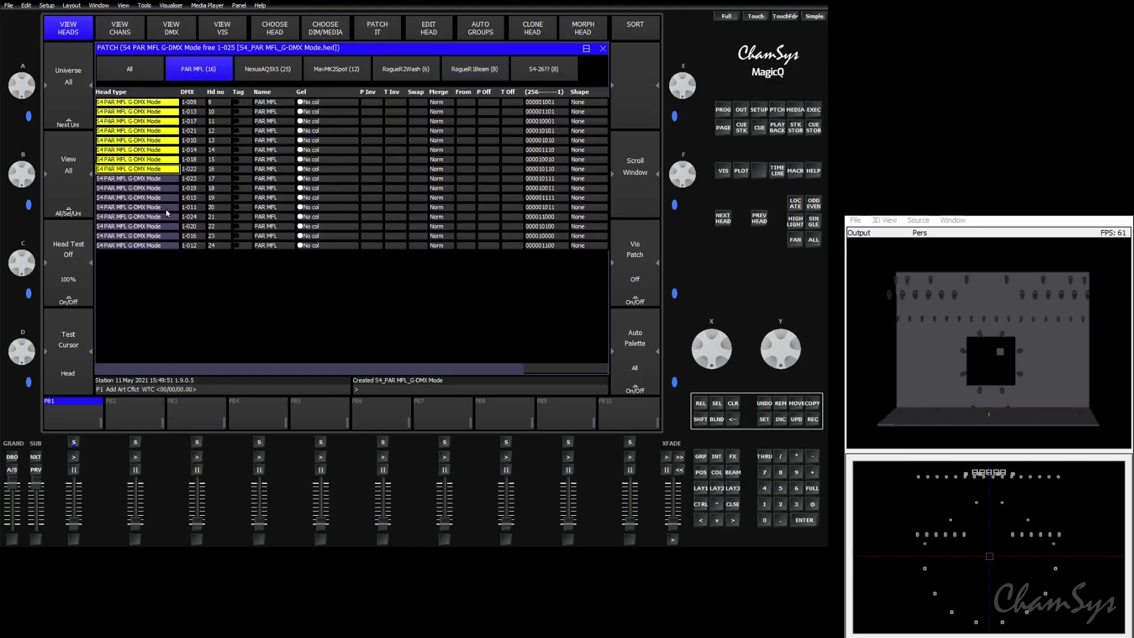
pyautogui.click(324, 34)
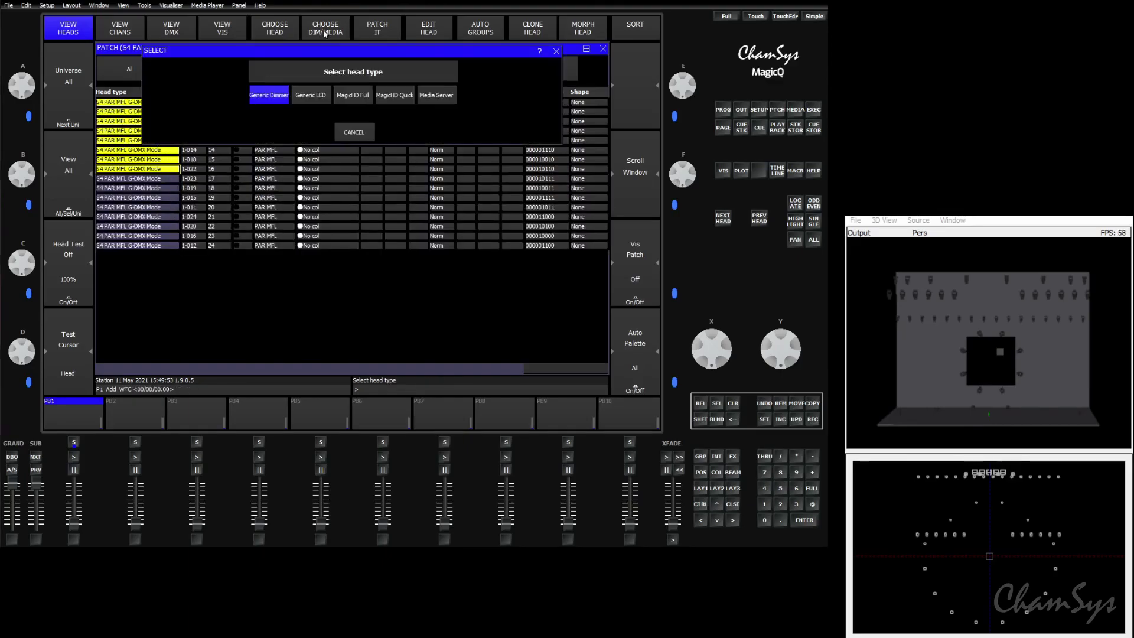
pyautogui.click(267, 95)
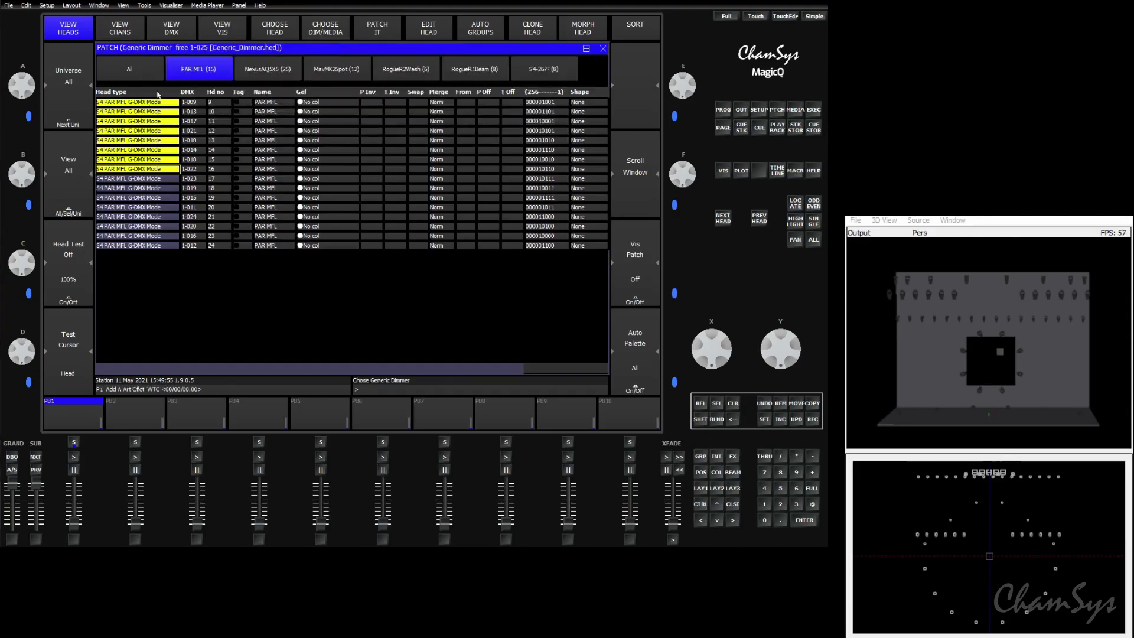
pyautogui.click(588, 34)
pyautogui.click(289, 155)
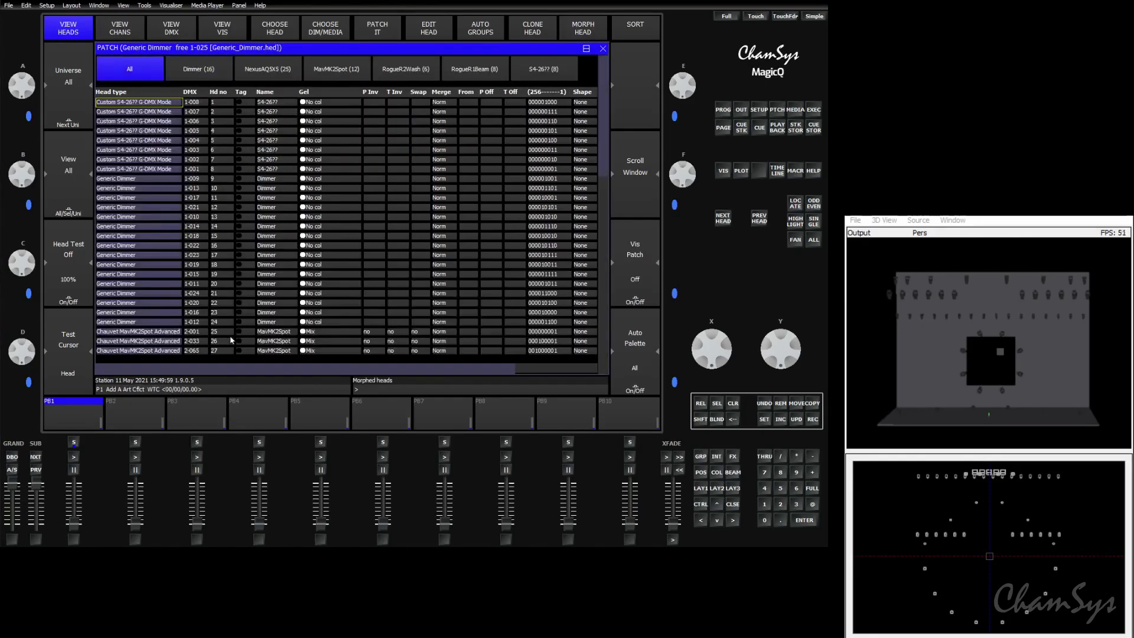
# Morph all the S4-26 heads into the Generic Dimmer head type
pyautogui.click(554, 71)
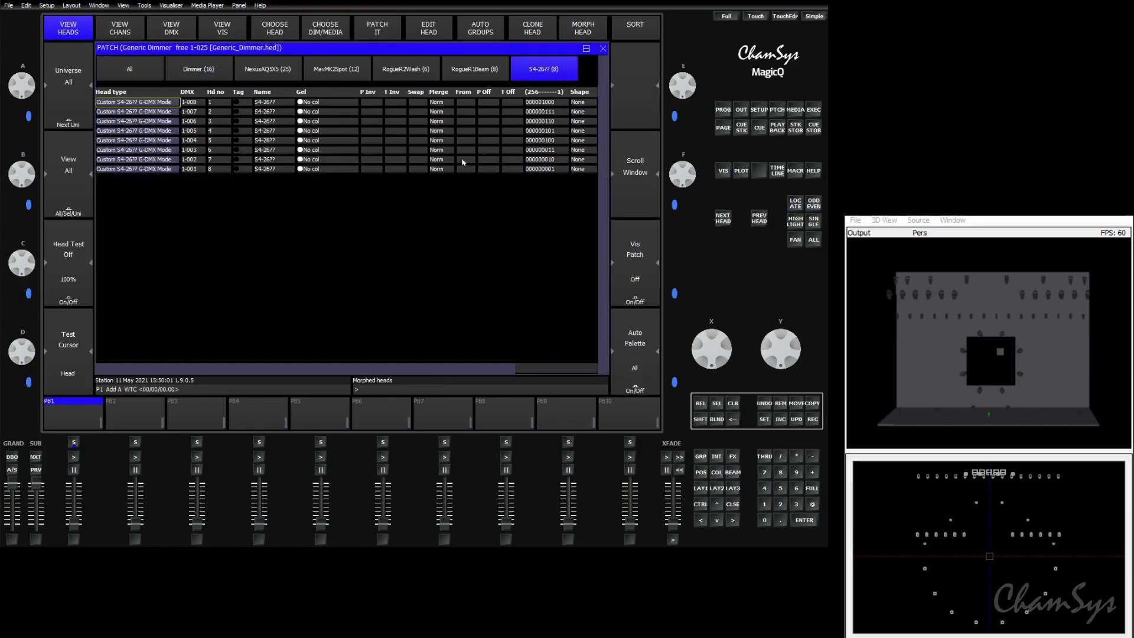
pyautogui.click(130, 93)
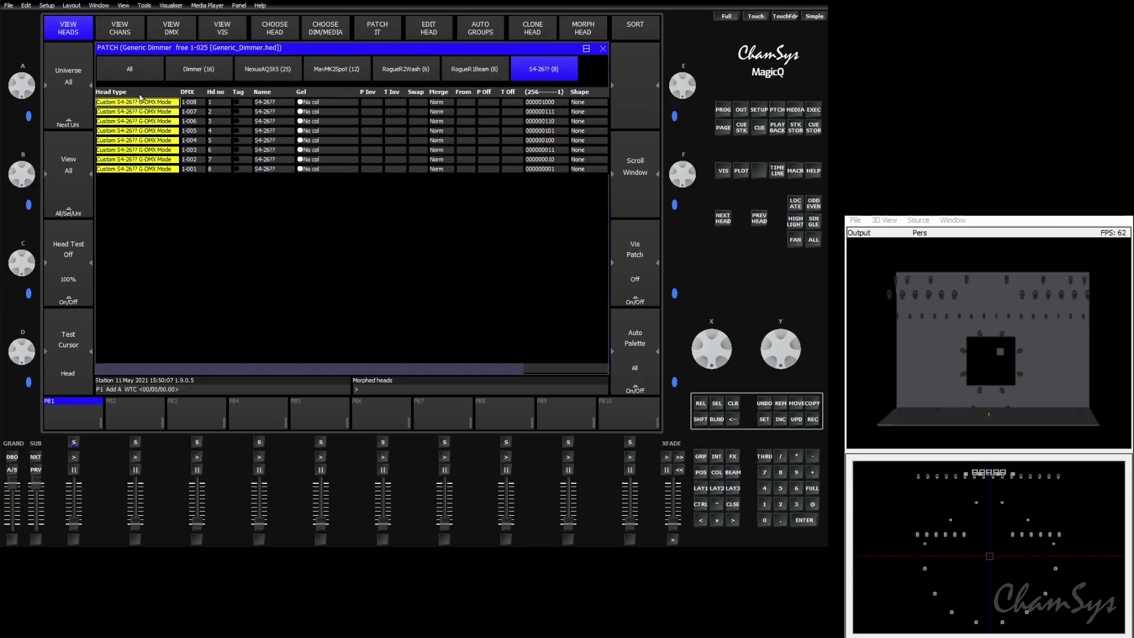
pyautogui.click(579, 30)
pyautogui.click(291, 155)
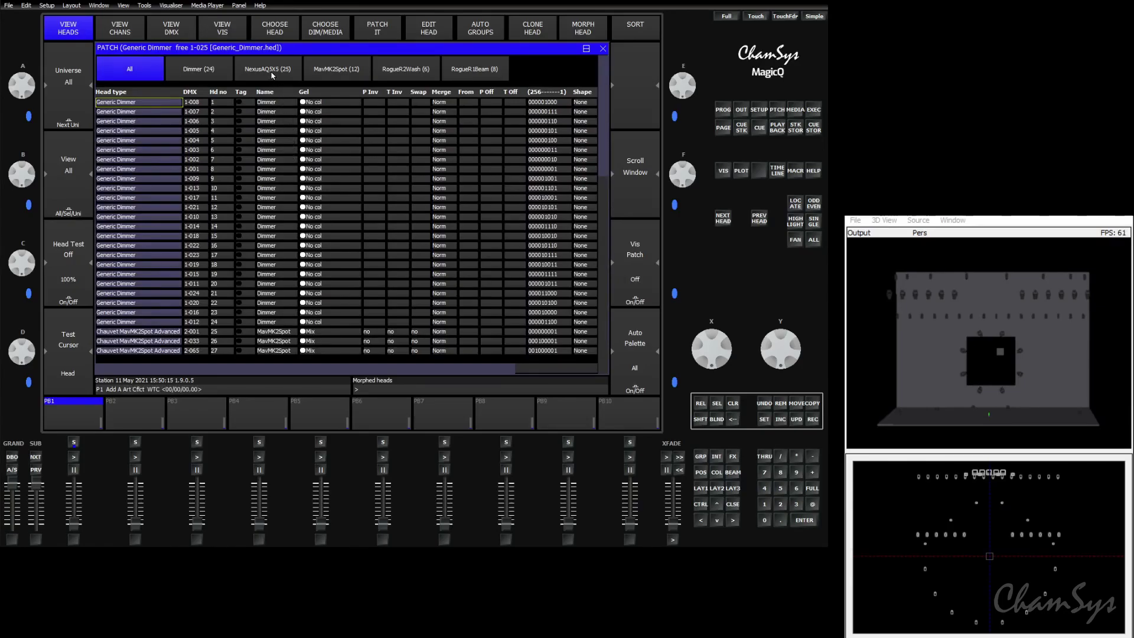
# Show only the RogueR2Wash heads in the patch
pyautogui.click(324, 70)
pyautogui.click(406, 69)
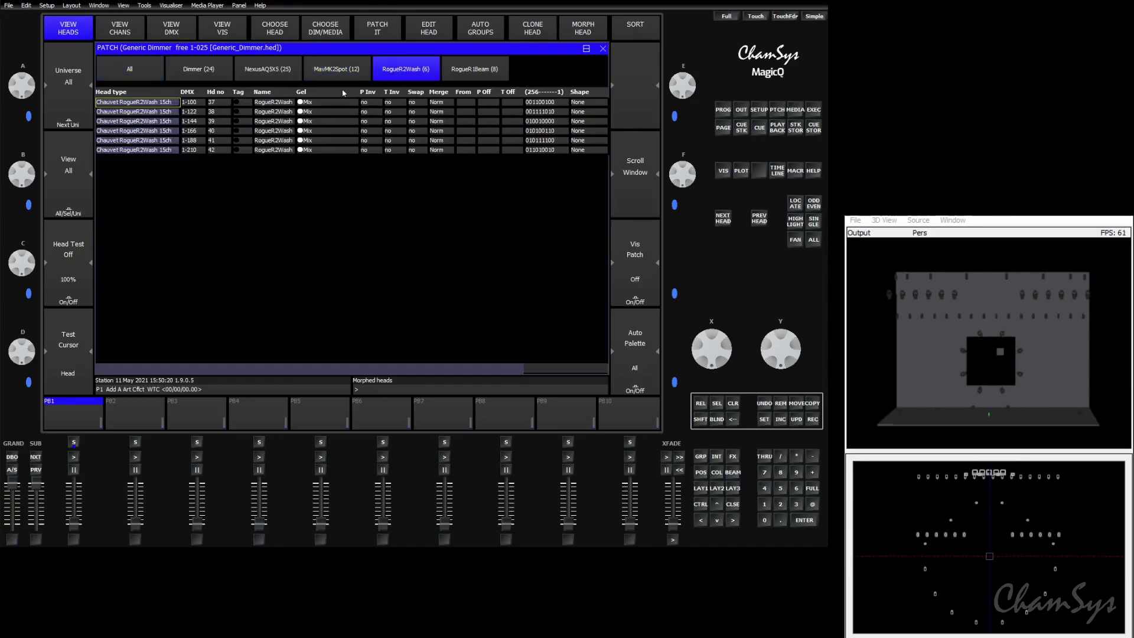
# Choose the Chauvet Rogue R2 Wash head in G-DMX Mode from the head library
pyautogui.click(279, 30)
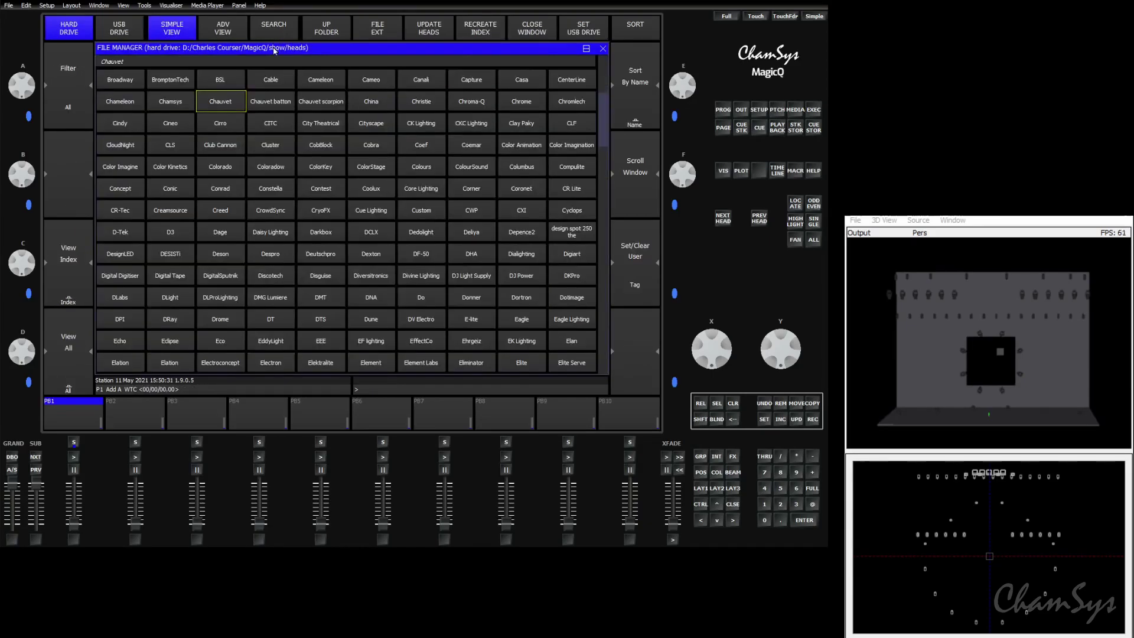
pyautogui.press('Right')
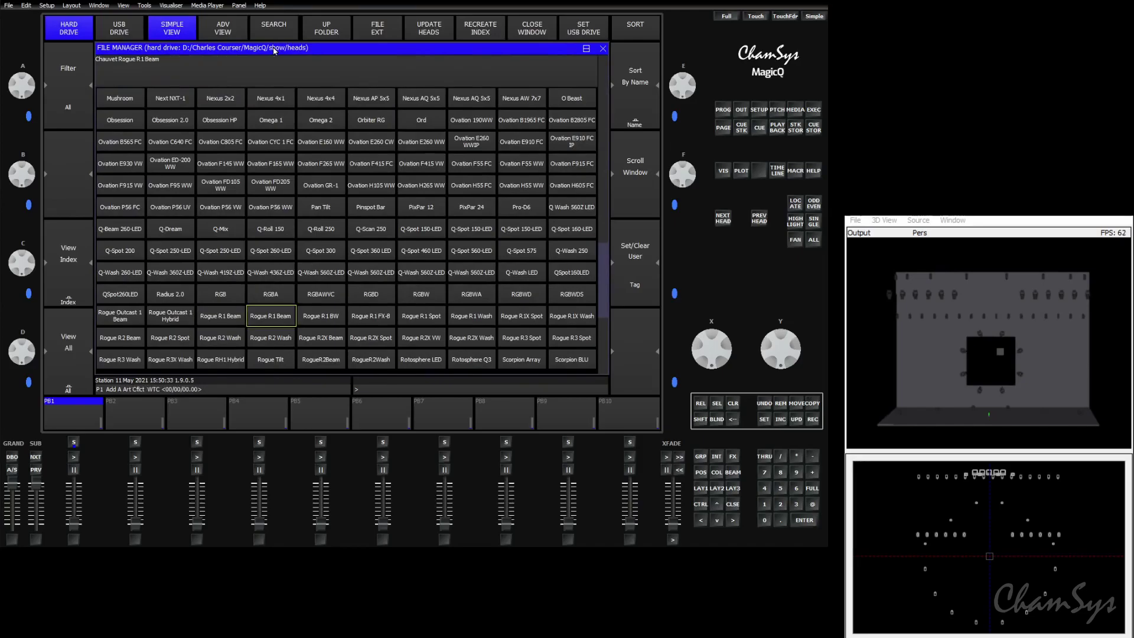
pyautogui.press('Down')
pyautogui.press('Left')
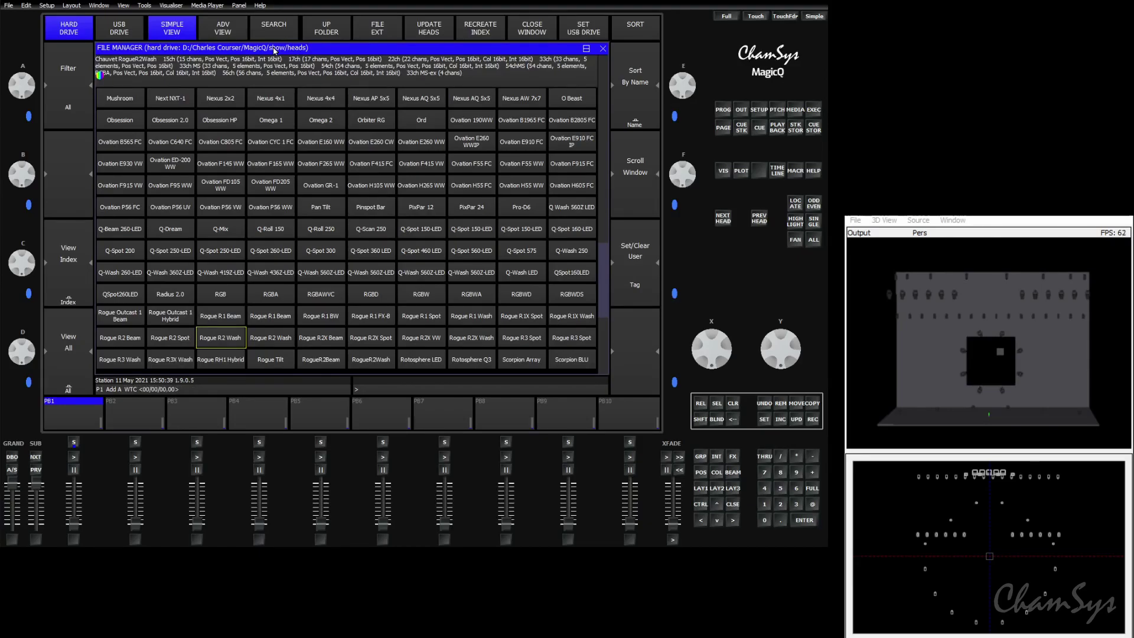
pyautogui.press('Right')
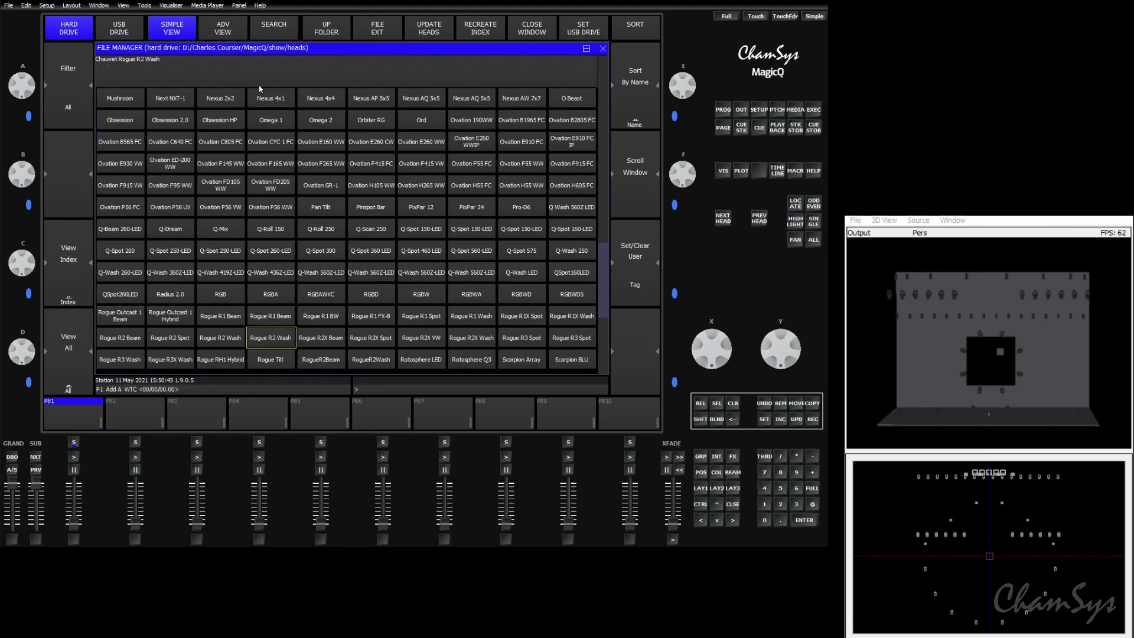
pyautogui.press('Left')
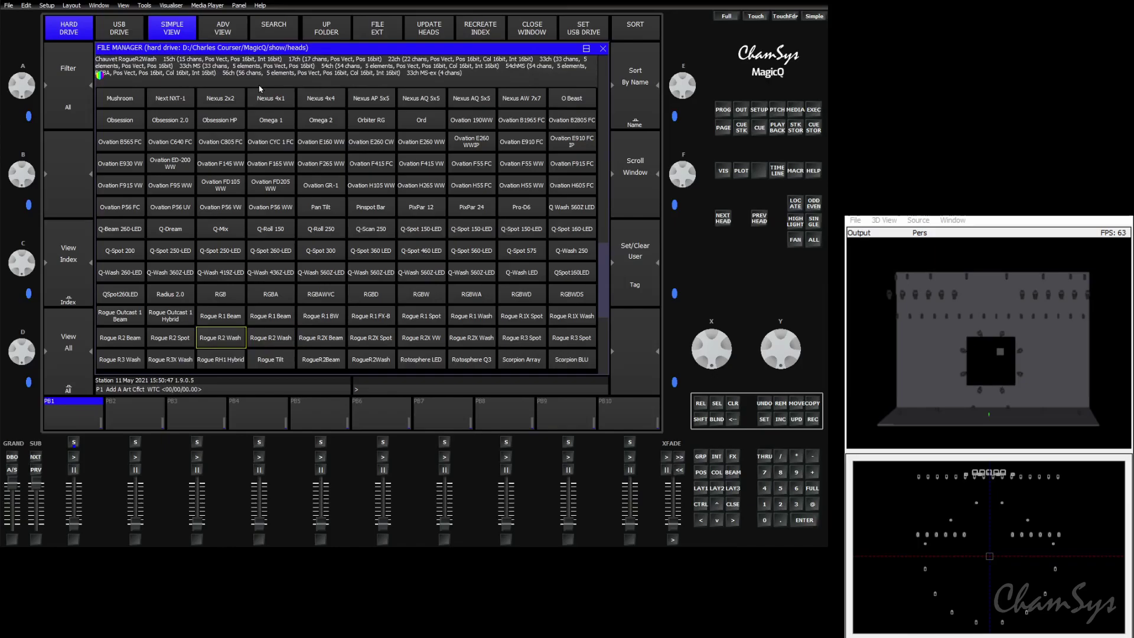
pyautogui.click(283, 346)
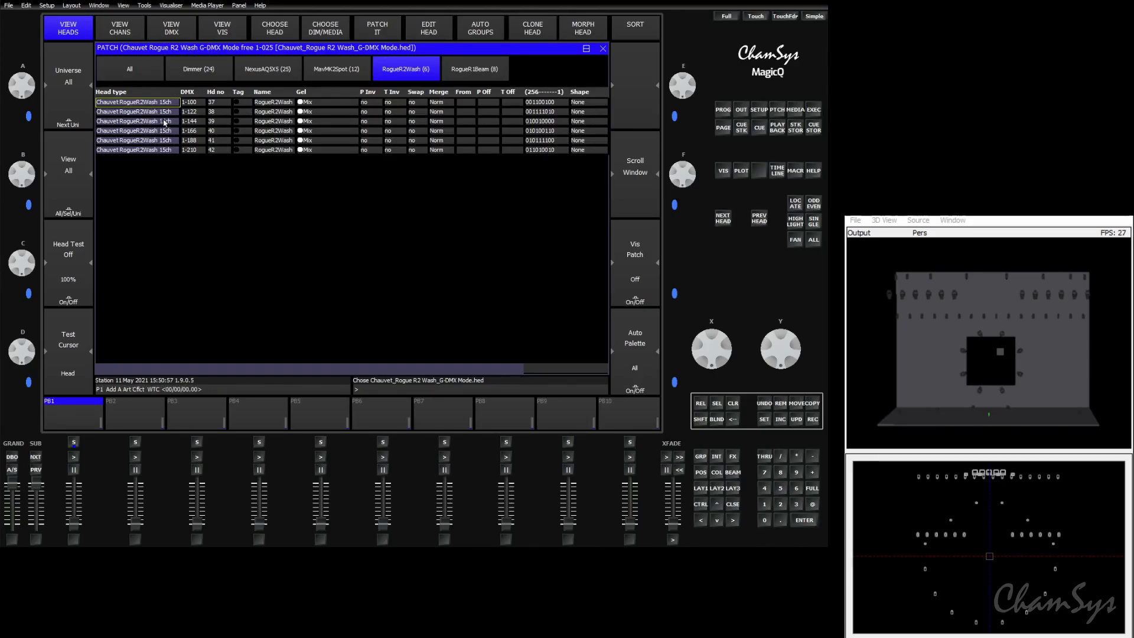
# Morph all the RogueR2Wash heads into the Chauvet RogueR2Wash 22ch mode and check their DMX addresses
pyautogui.click(275, 27)
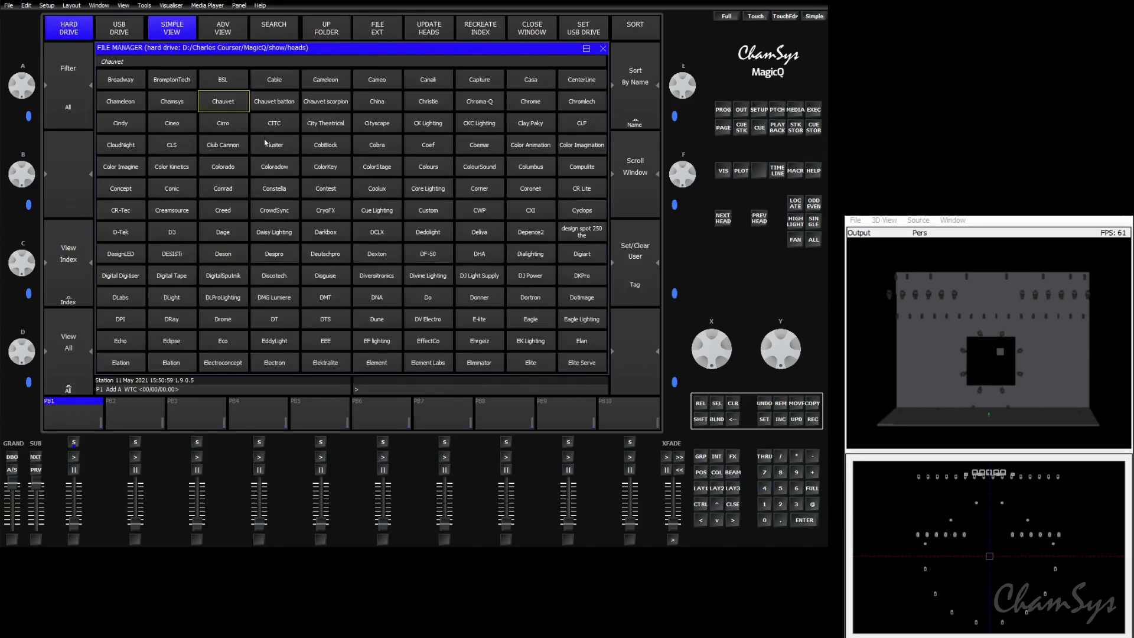
pyautogui.press('Return')
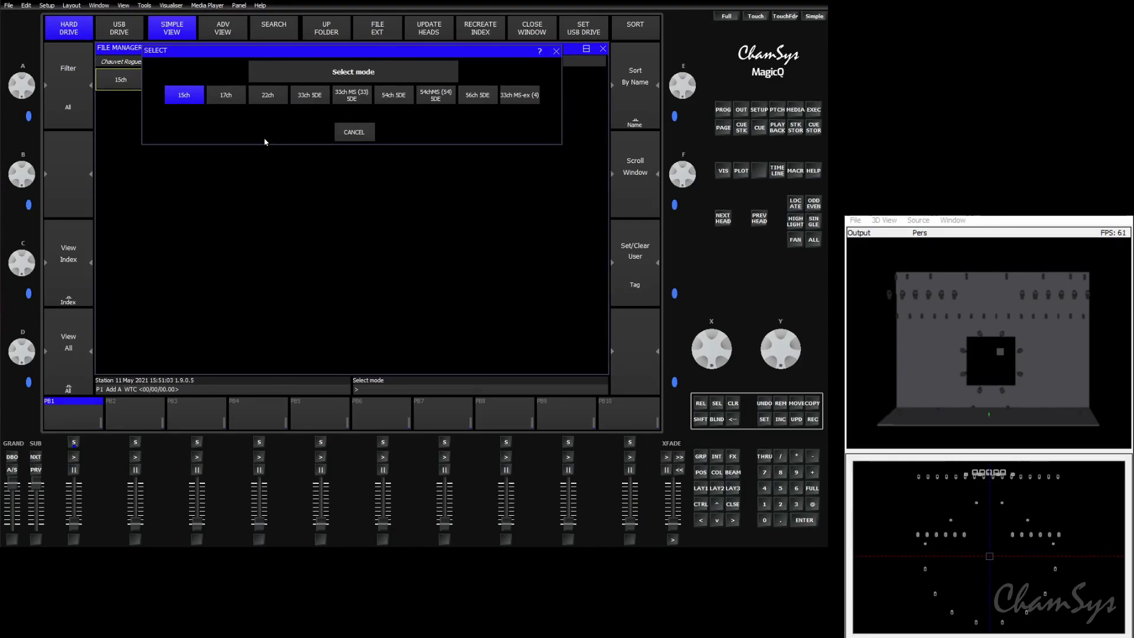
pyautogui.click(269, 96)
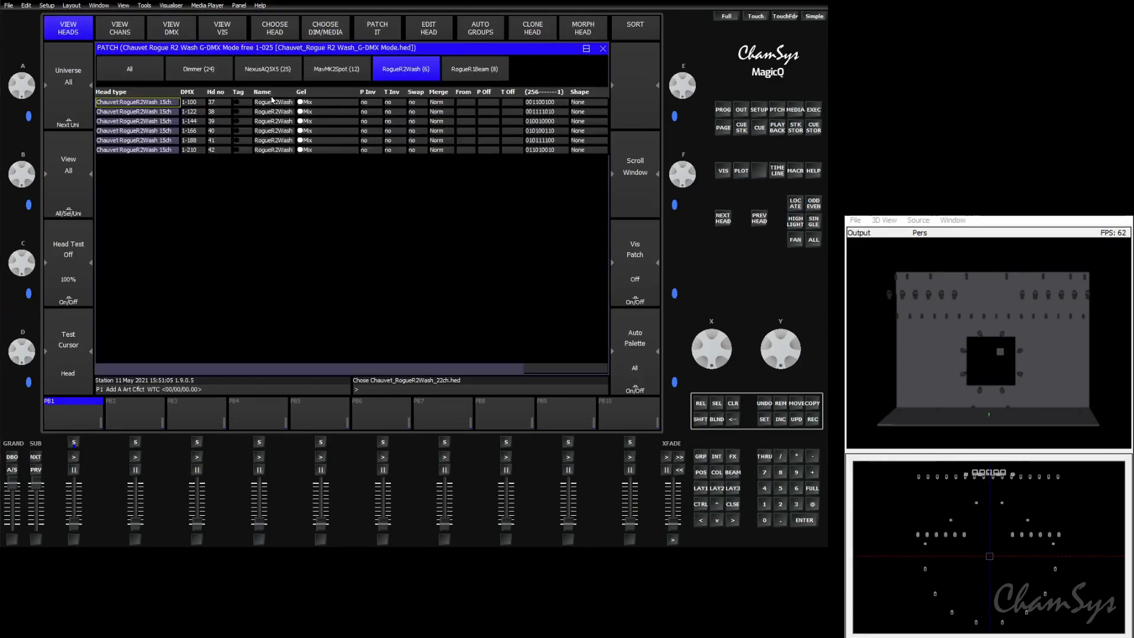
pyautogui.click(146, 93)
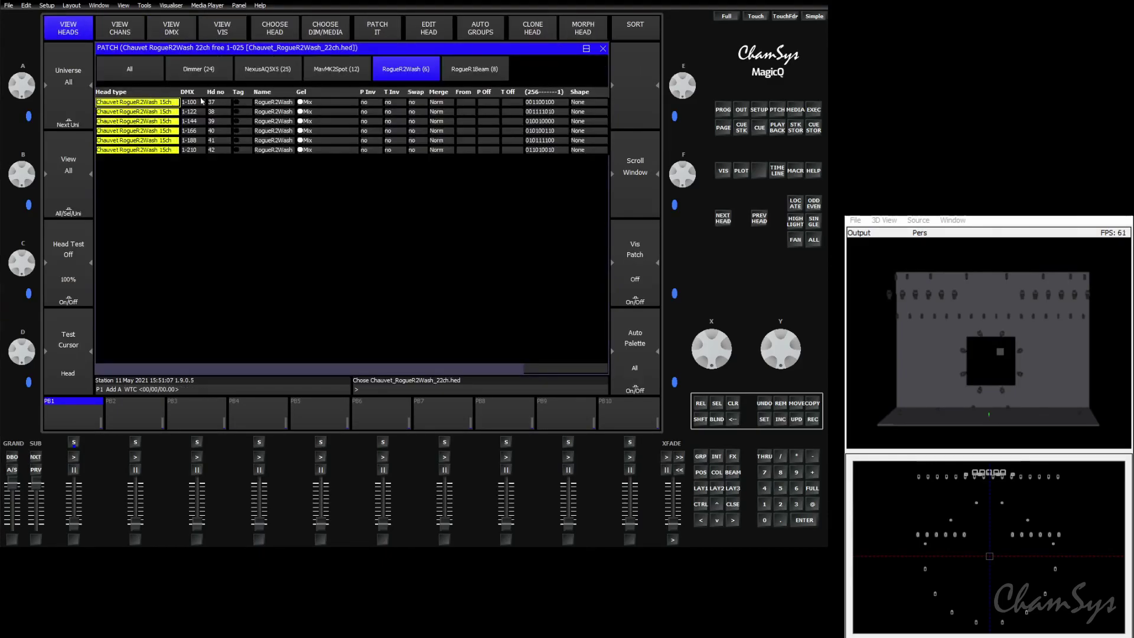
pyautogui.click(584, 32)
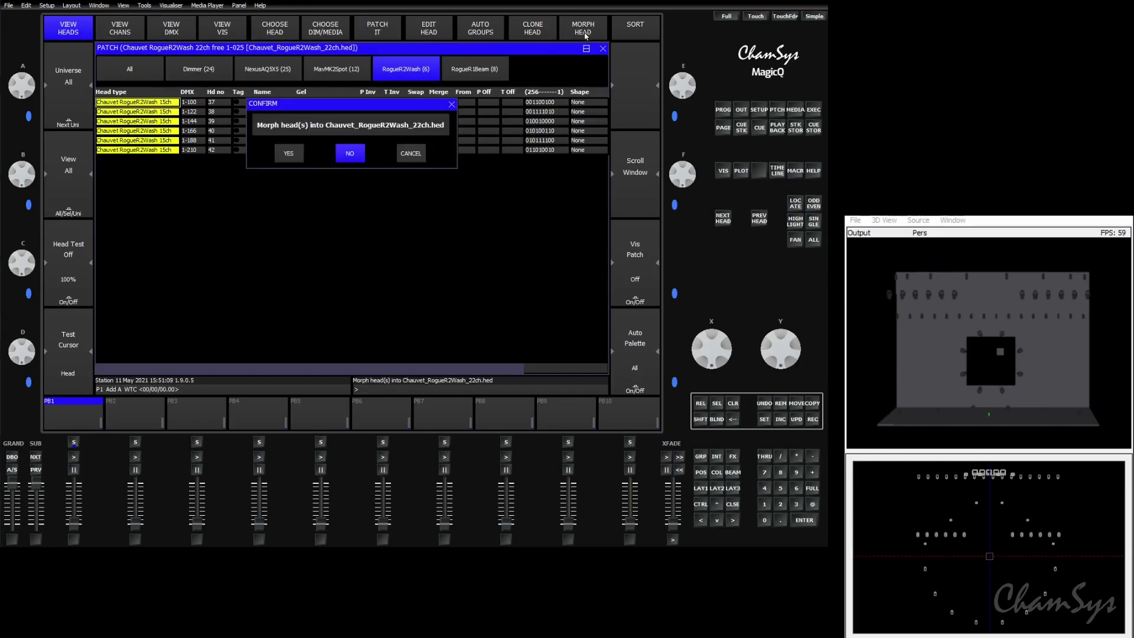
pyautogui.click(289, 155)
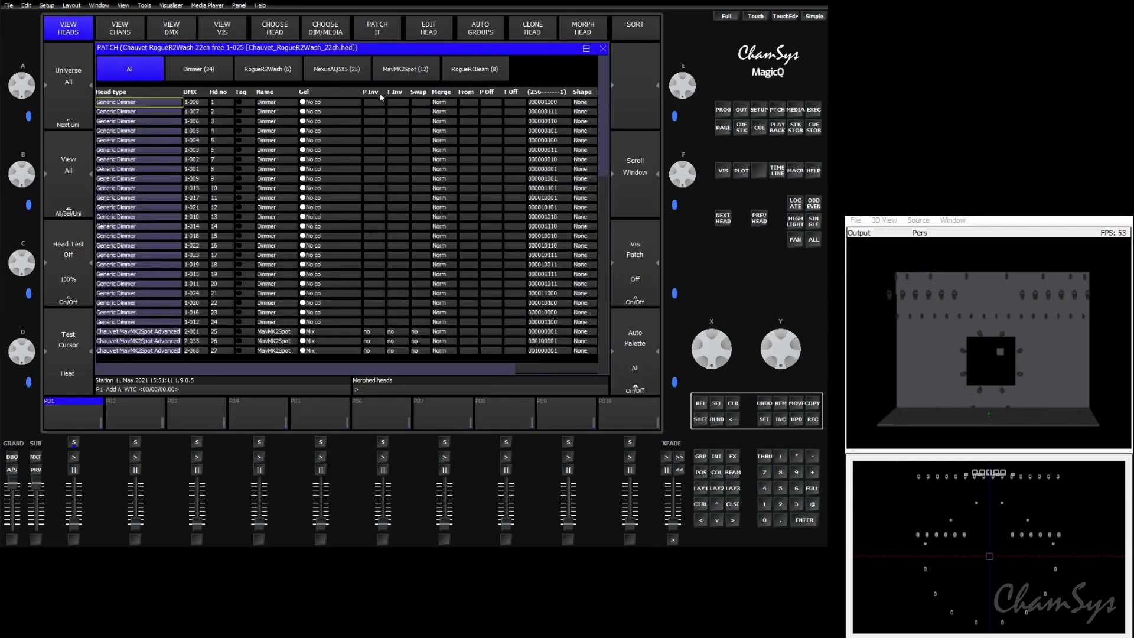
pyautogui.click(267, 69)
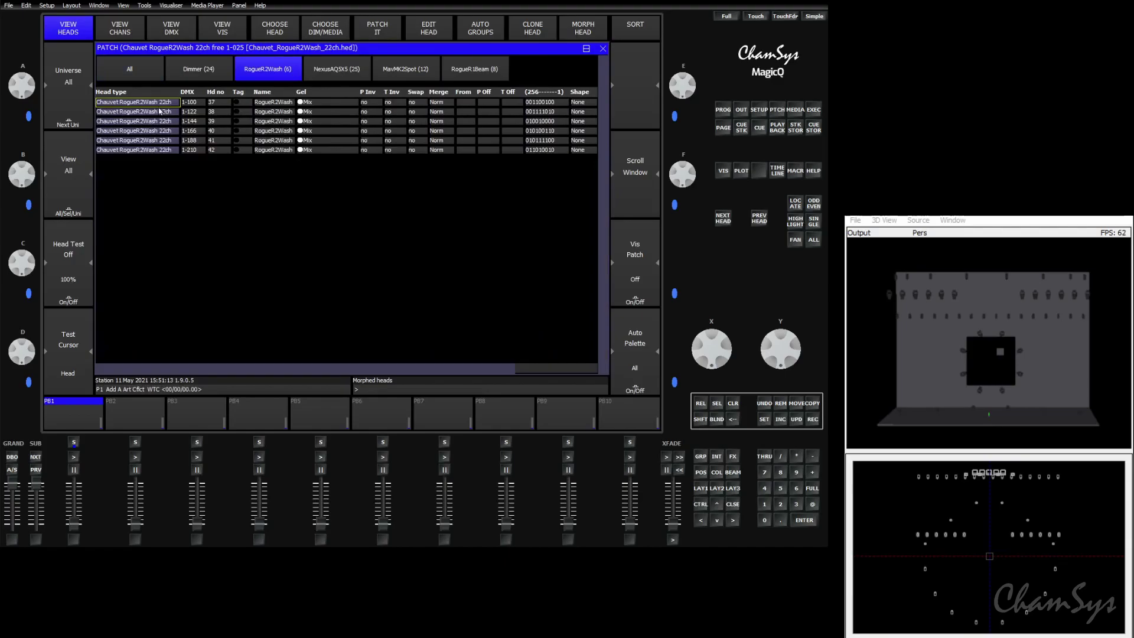
pyautogui.moveTo(184, 105); pyautogui.dragTo(195, 158)
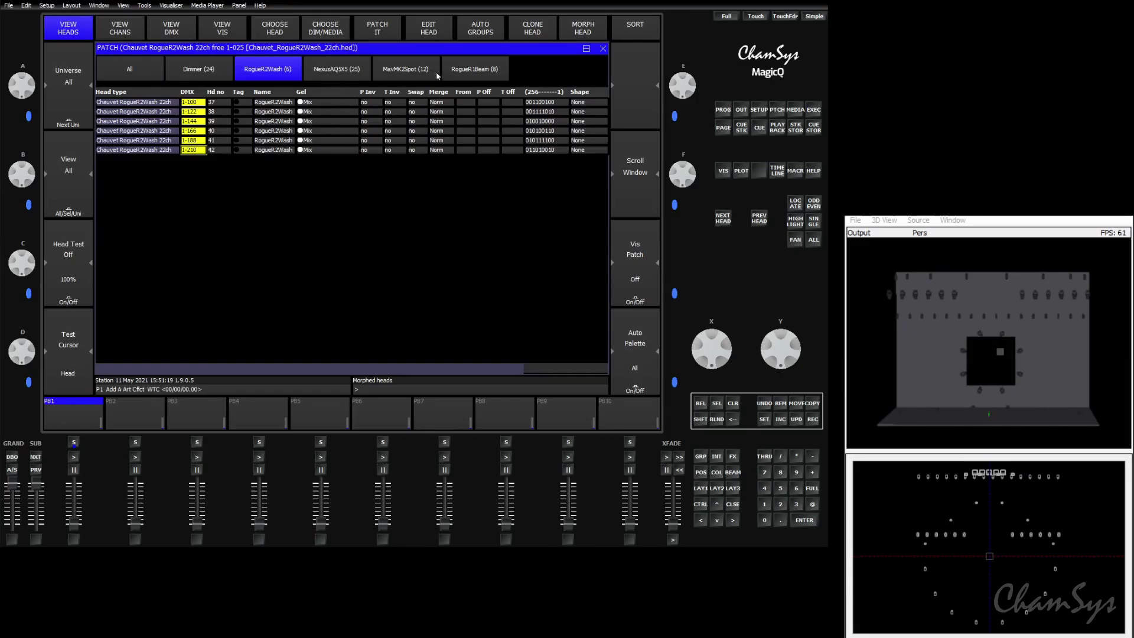
# Show only the RogueR1Beam heads and choose the Chauvet Rogue R1 Beam in 19ch mode from the head library
pyautogui.click(452, 71)
pyautogui.click(273, 30)
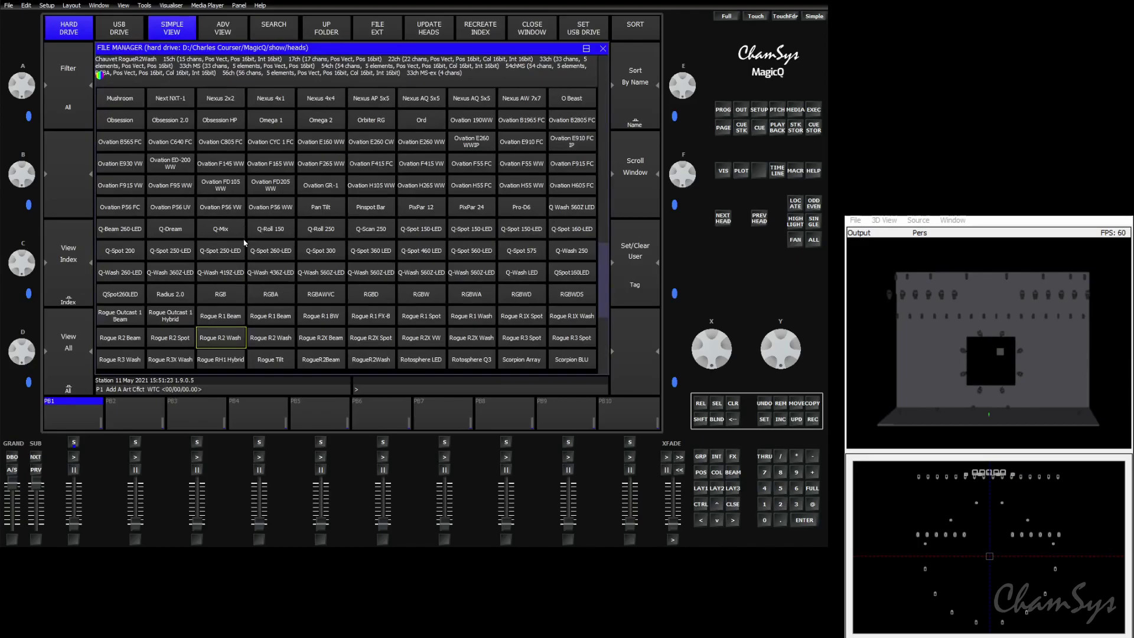
pyautogui.press('Right')
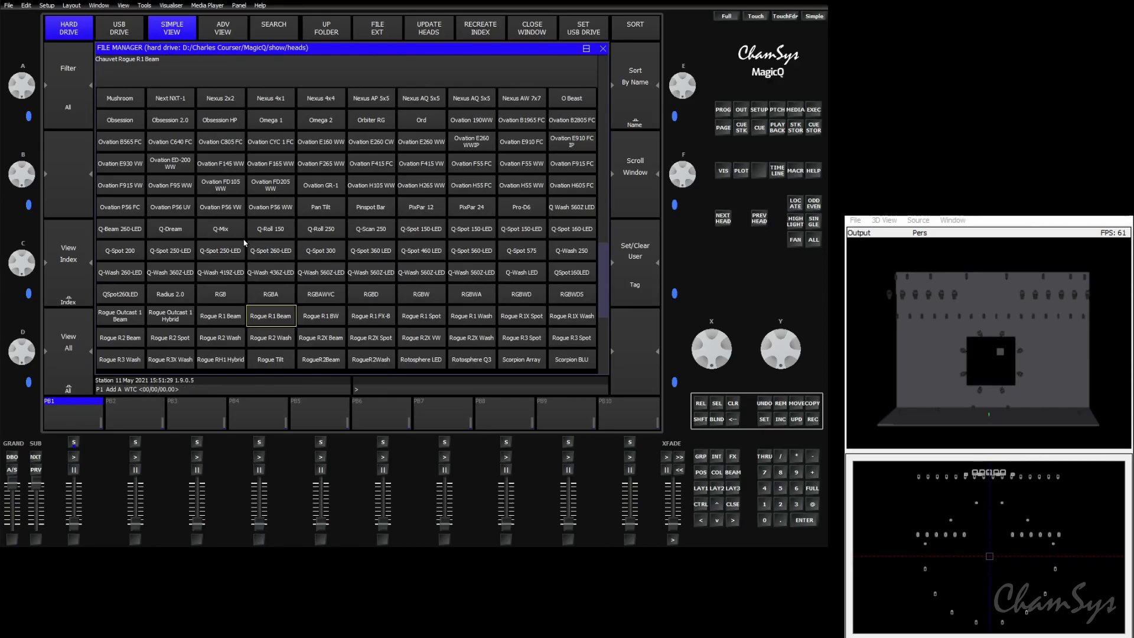
pyautogui.press('Left')
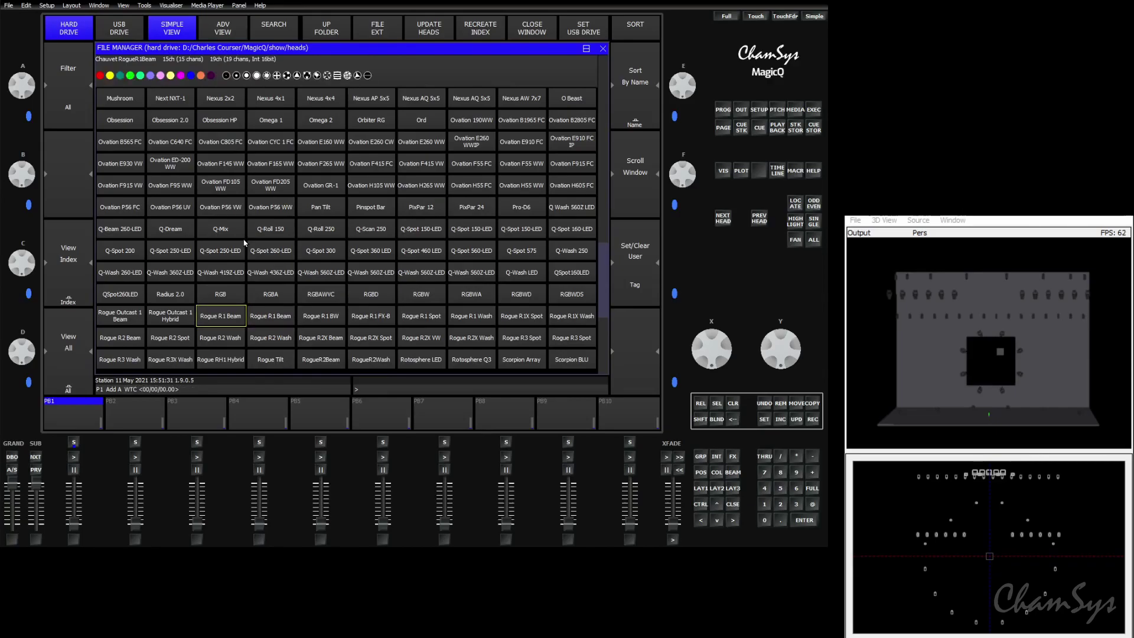
pyautogui.click(243, 320)
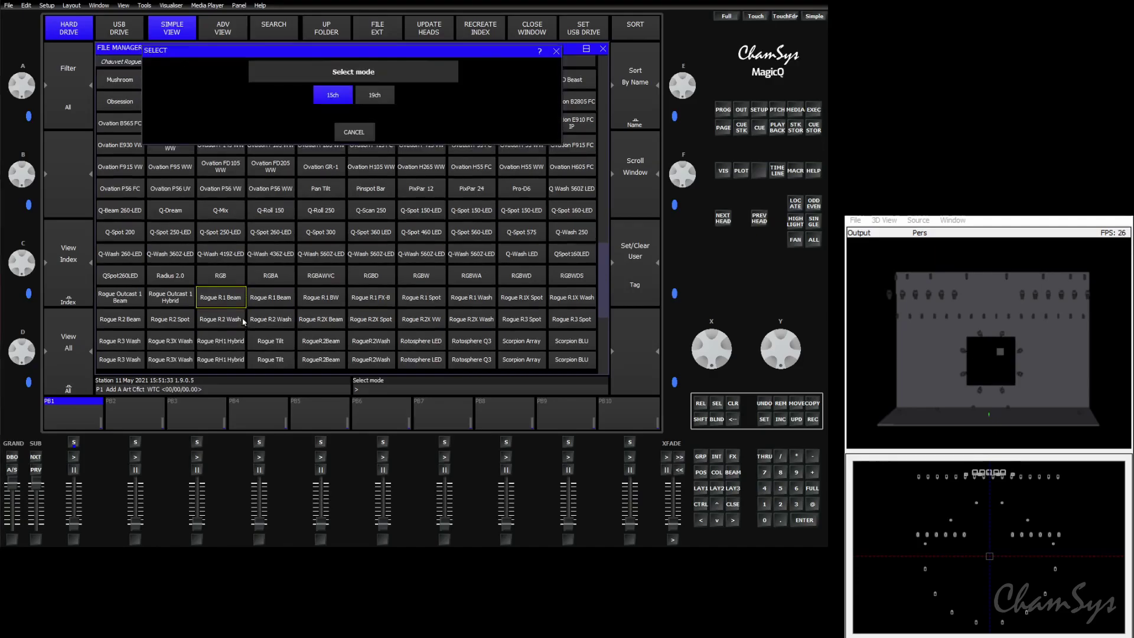
pyautogui.click(382, 97)
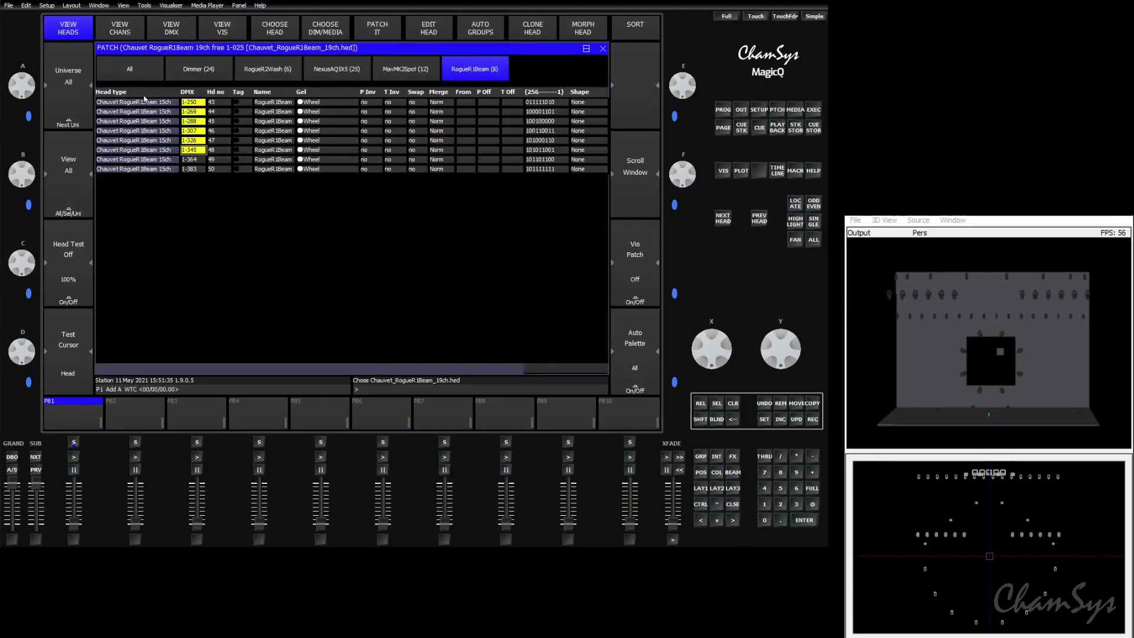
# Morph all the RogueR1Beam heads into the Chauvet RogueR1Beam 19ch mode
pyautogui.click(140, 93)
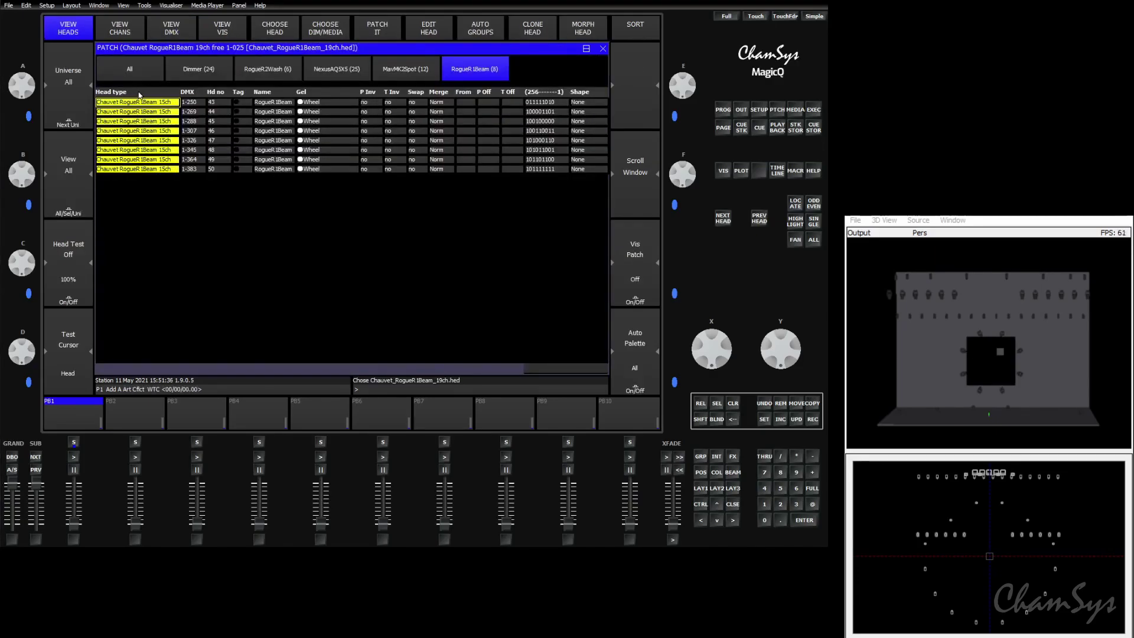
pyautogui.click(580, 25)
pyautogui.click(288, 153)
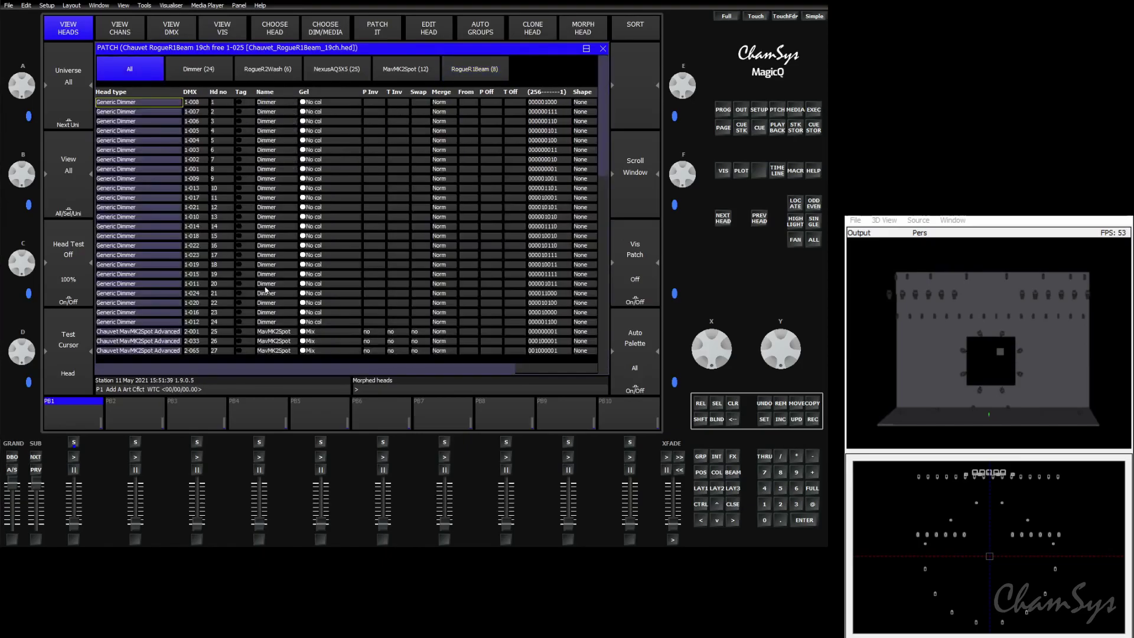
# Show only the NexusAQ5X5 heads and choose the Chauvet Nexus AQ 5x5 in 75ch 25DE mode from the head library
pyautogui.click(336, 70)
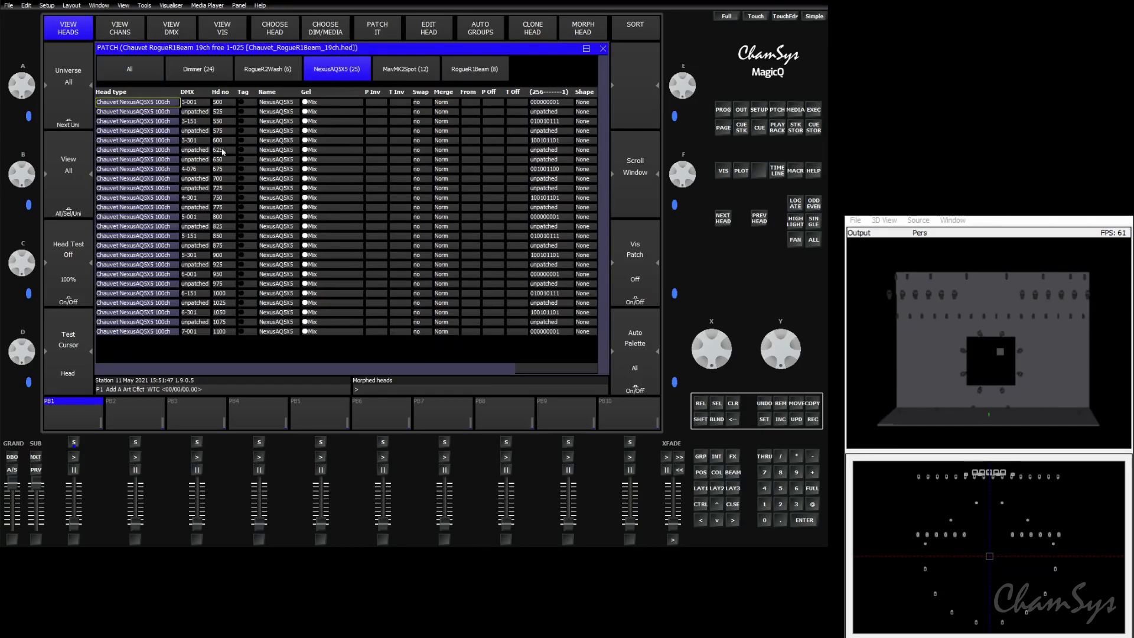
pyautogui.moveTo(159, 102); pyautogui.dragTo(159, 334)
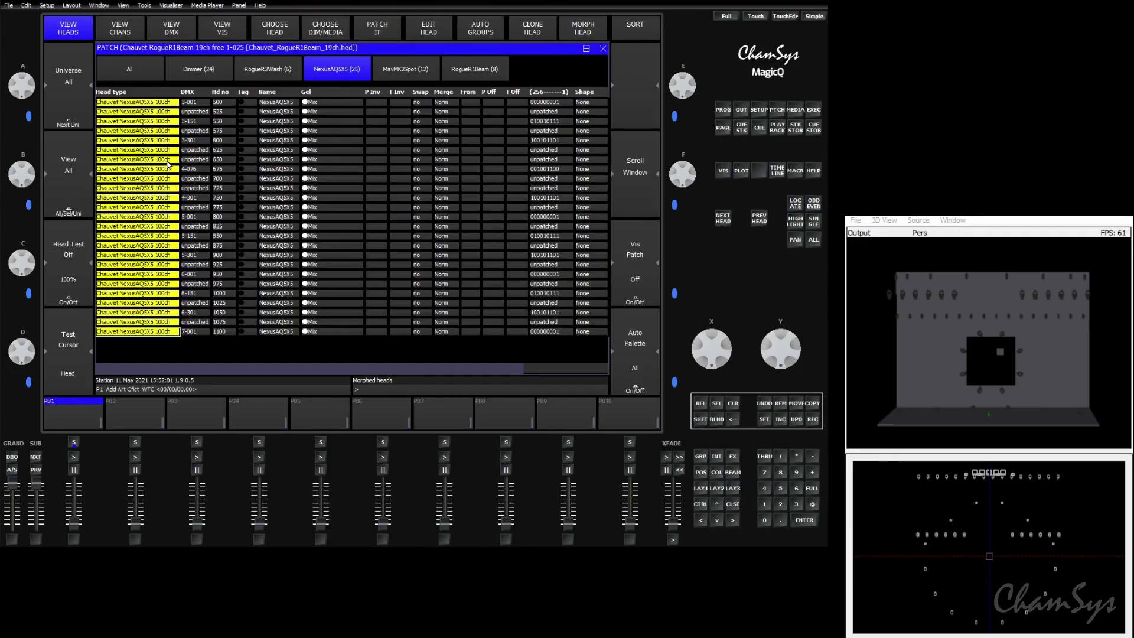
pyautogui.click(282, 33)
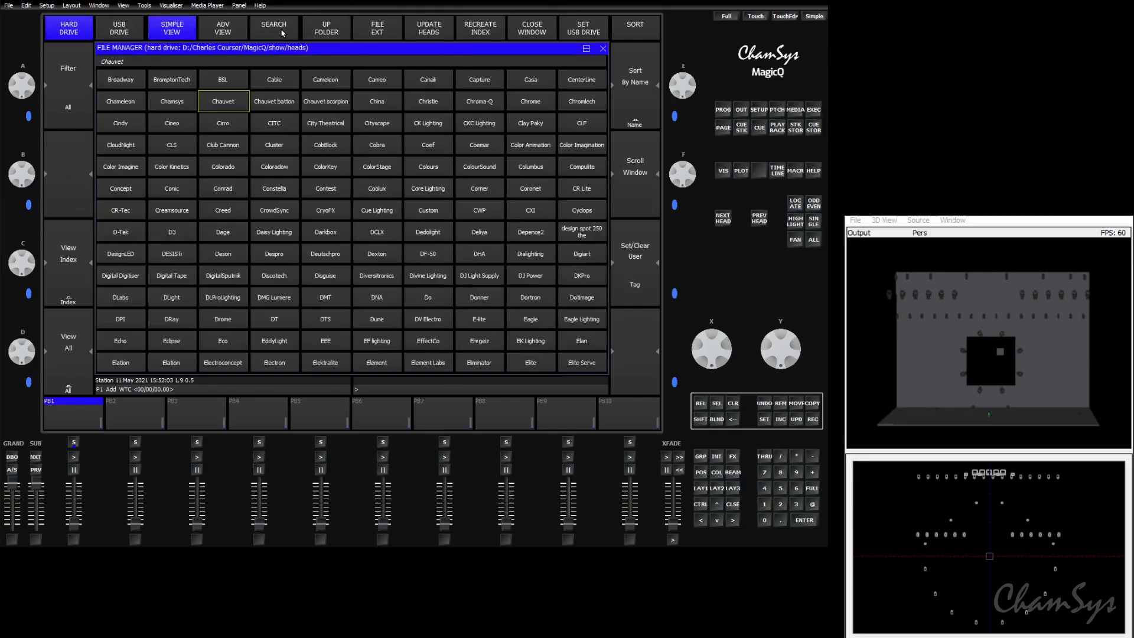
pyautogui.click(232, 101)
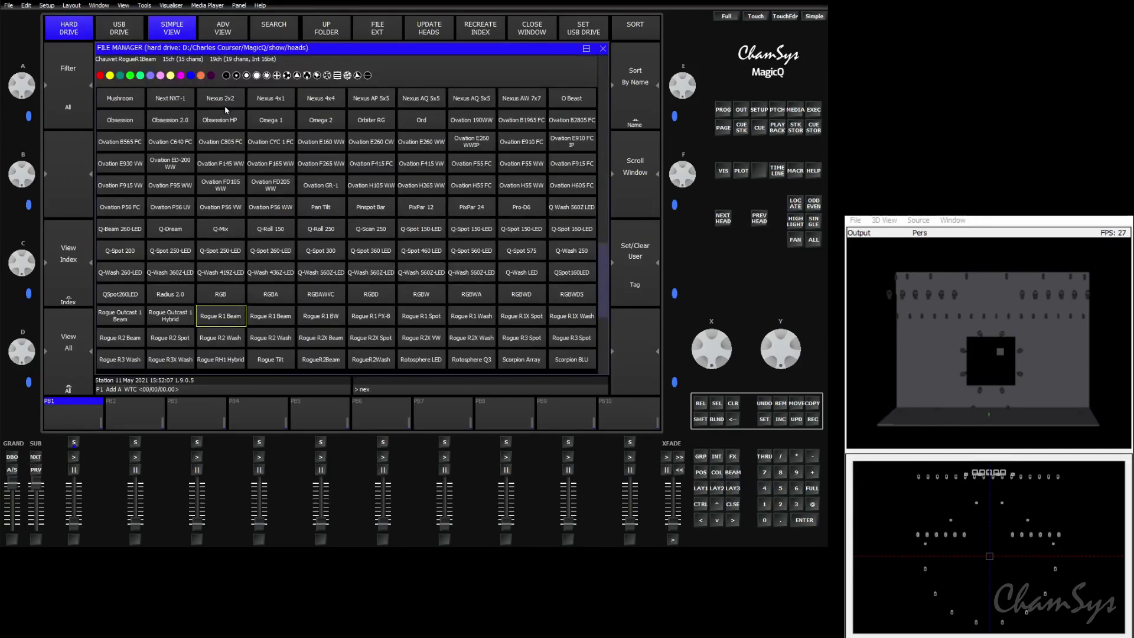
pyautogui.write('nexu')
pyautogui.click(225, 109)
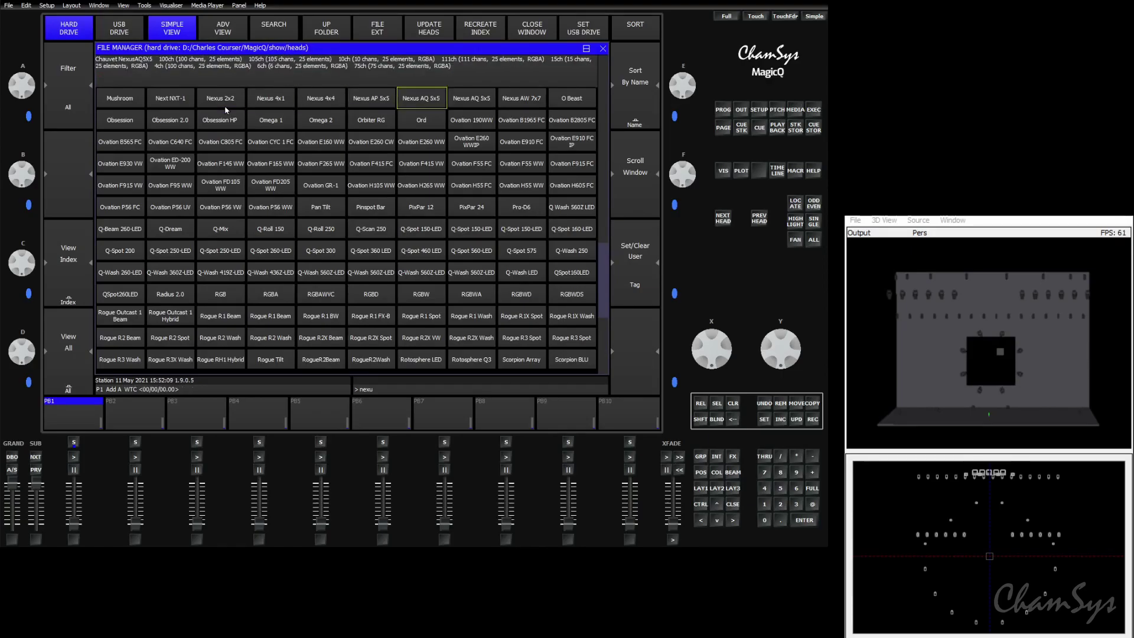
pyautogui.press('Right')
pyautogui.press('Right')
pyautogui.press('Right')
pyautogui.press('Right')
pyautogui.press('Right')
pyautogui.press('Right')
pyautogui.press('Right')
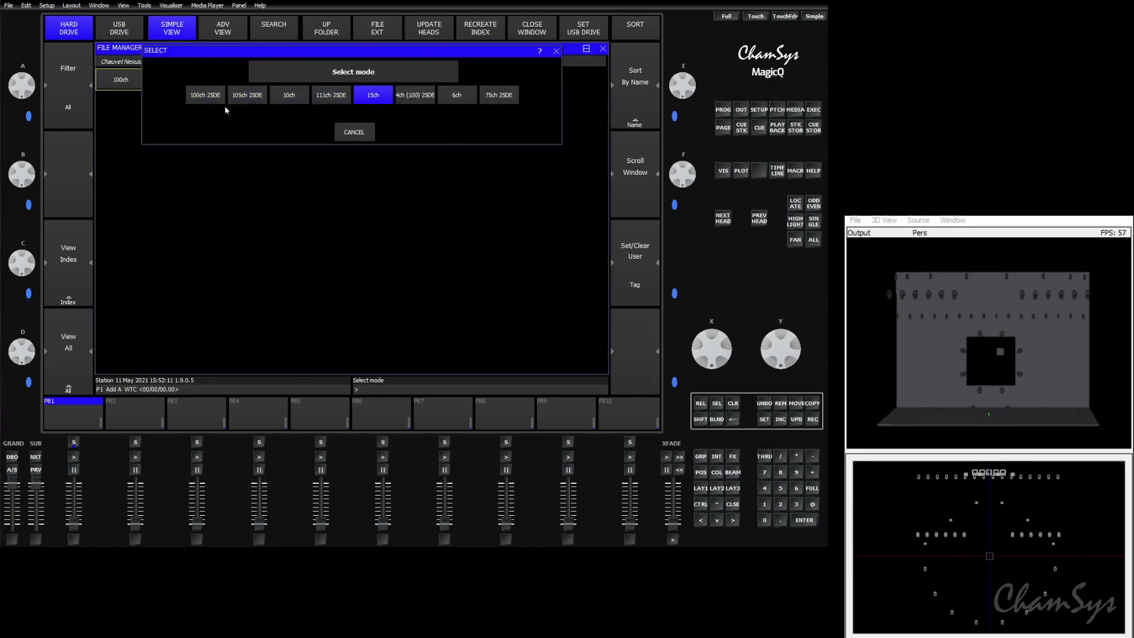
pyautogui.press('Return')
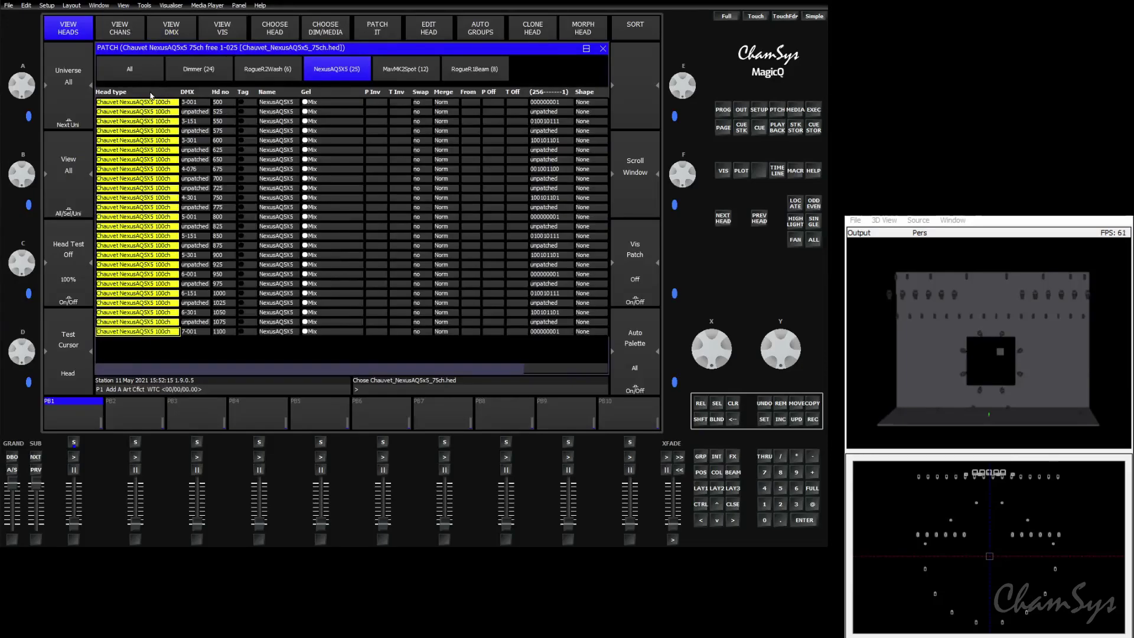
# Morph all the NexusAQ5X5 heads into the Chauvet NexusAQ5x5 75ch mode
pyautogui.click(150, 94)
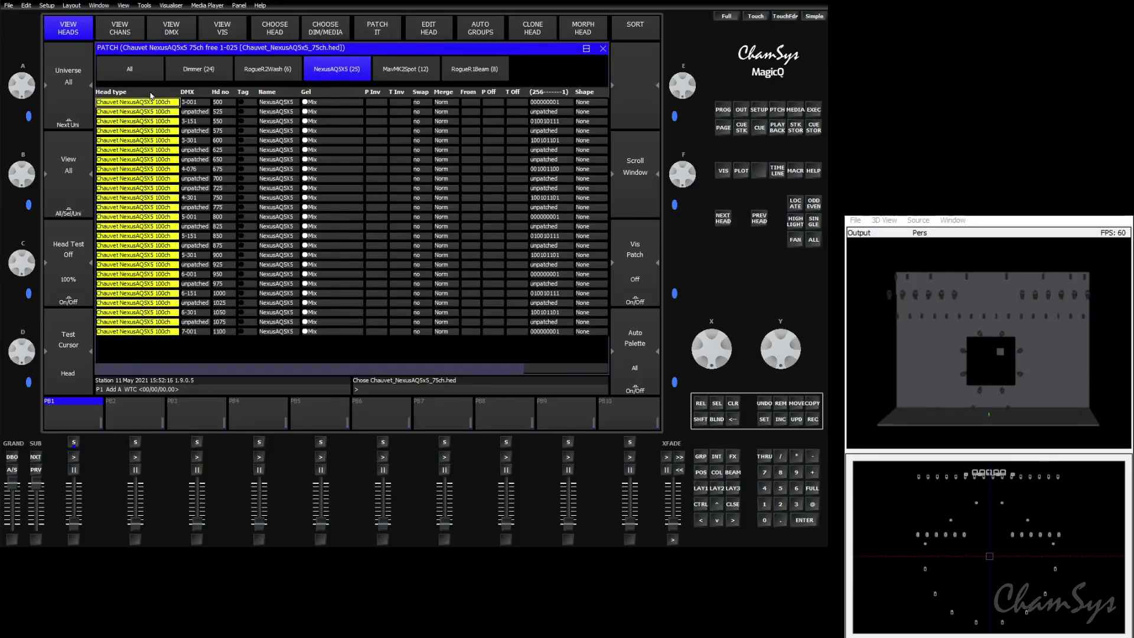
pyautogui.click(595, 30)
pyautogui.click(290, 154)
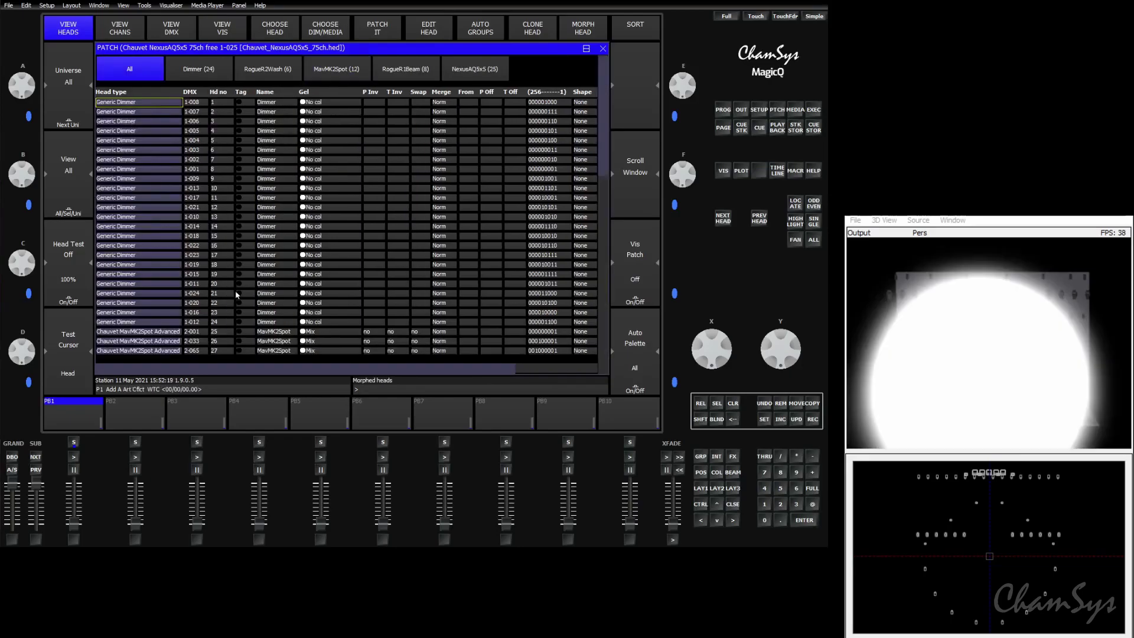
# Repatch all the NexusAQ5x5 heads to consecutive DMX addresses starting at 3-1
pyautogui.click(449, 73)
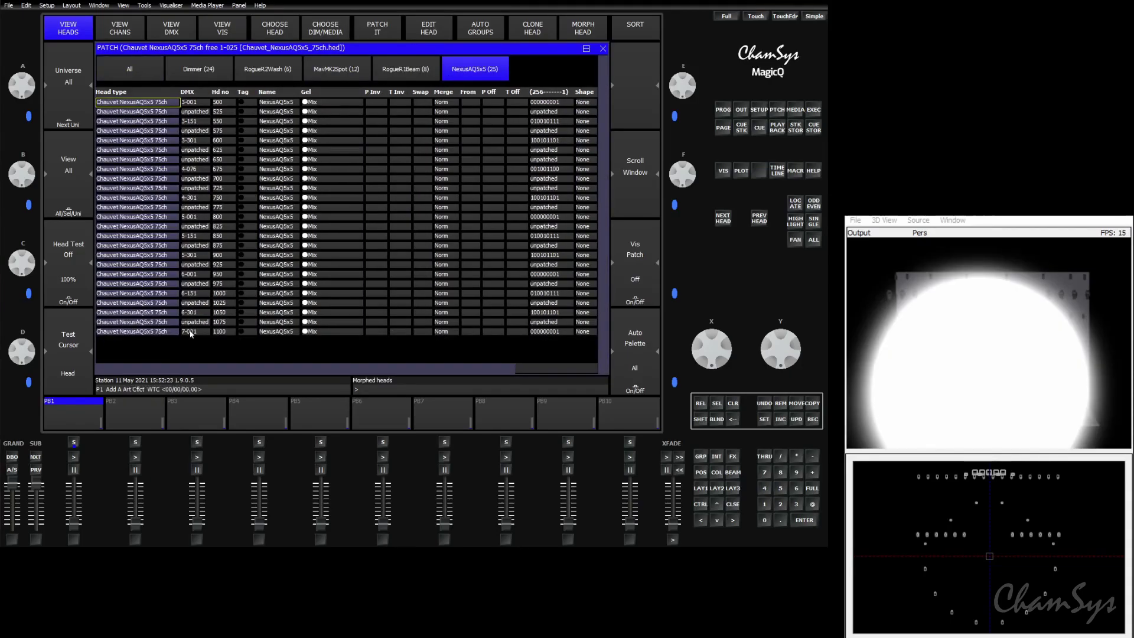
pyautogui.click(195, 98)
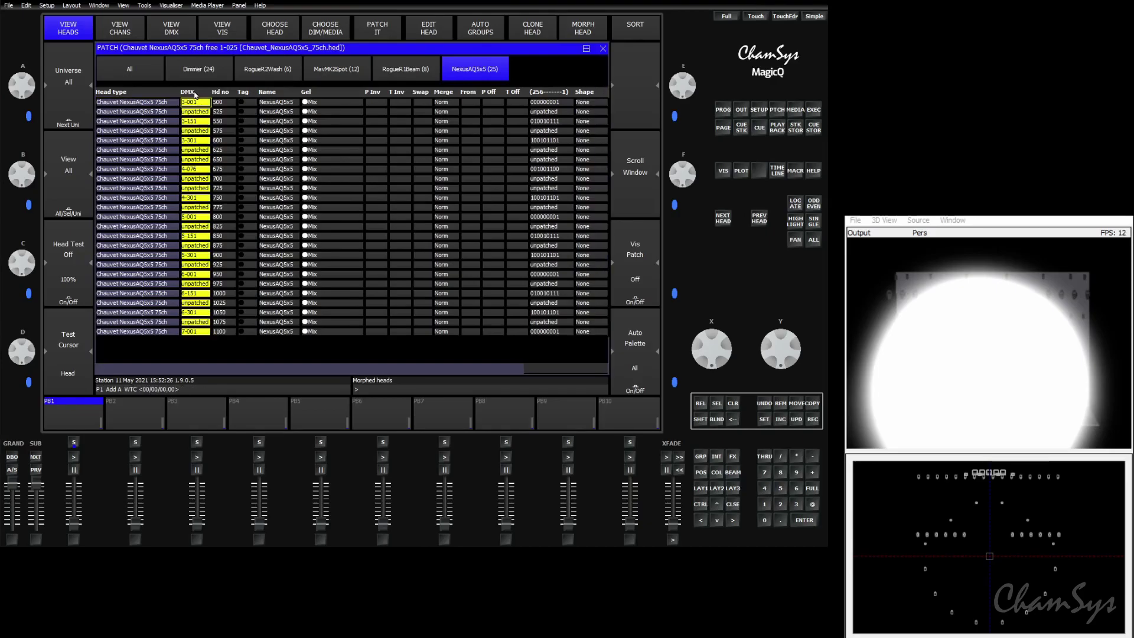
pyautogui.click(393, 391)
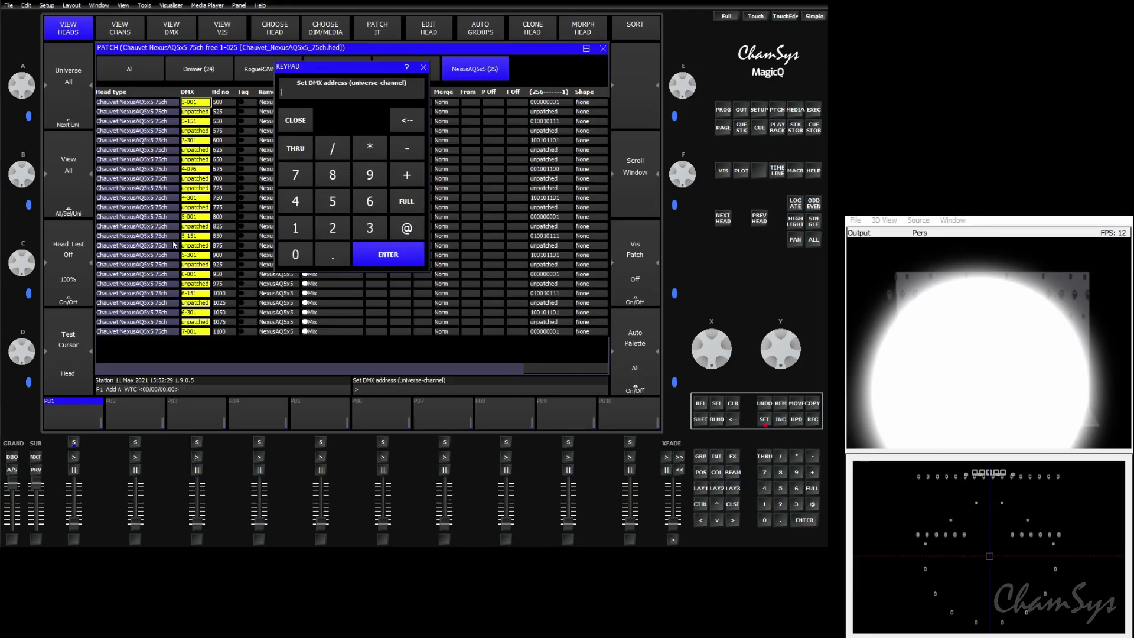
pyautogui.write('3-00')
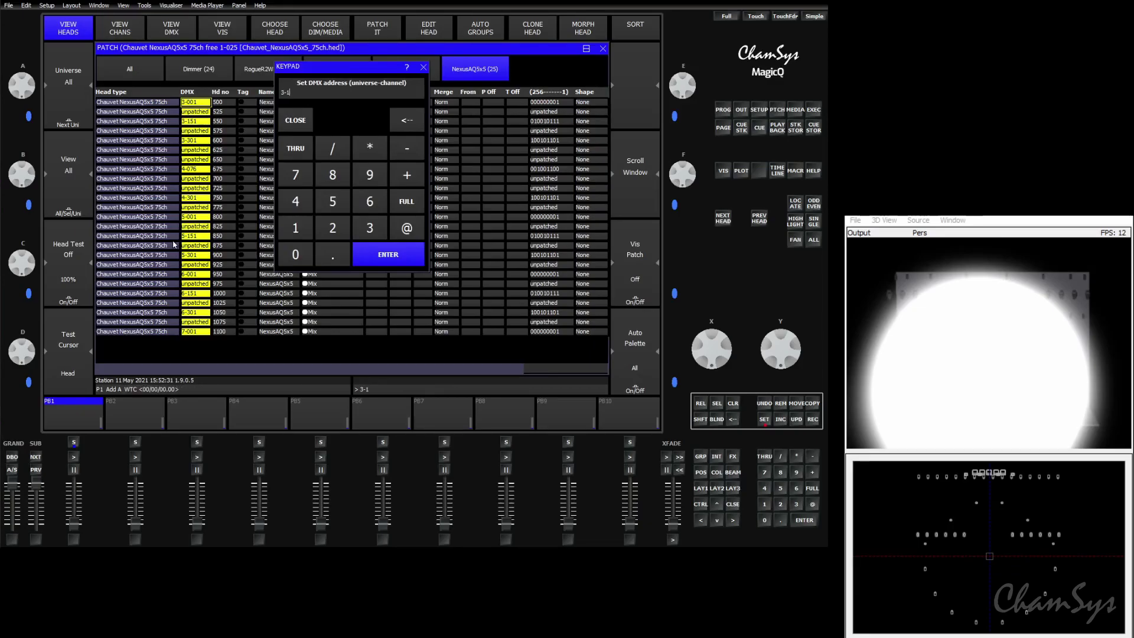
pyautogui.write('1')
pyautogui.press('Return')
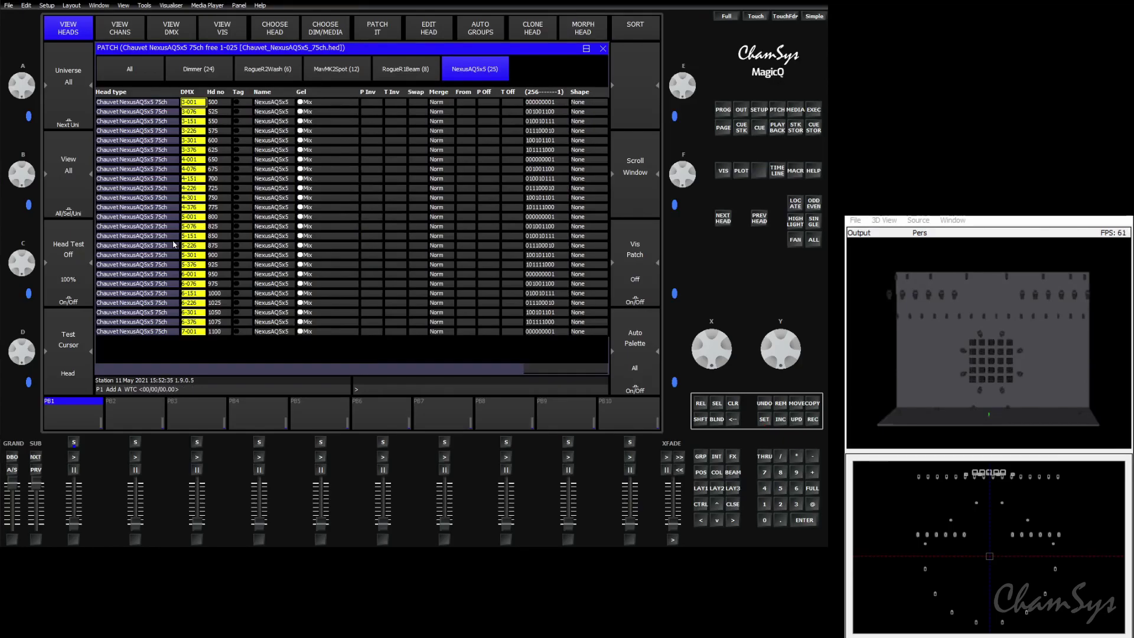
# Review the patch of the Dimmer, RogueR2Wash and MavMK2Spot heads
pyautogui.click(195, 70)
pyautogui.click(268, 71)
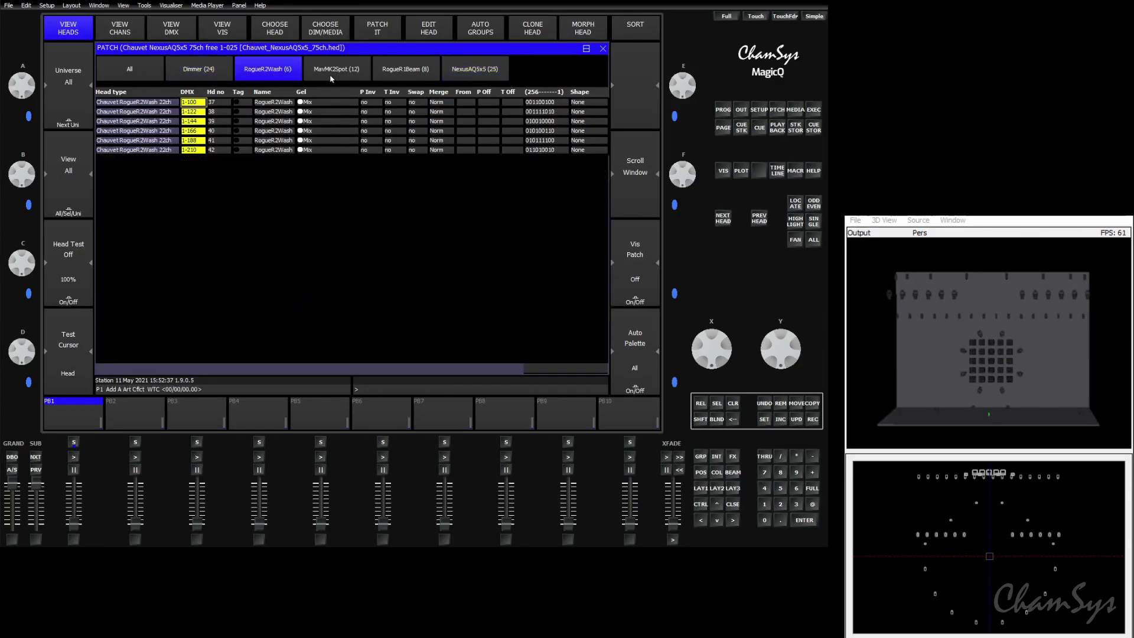
pyautogui.click(332, 74)
# Test the new Dimmer and RogueR2Wash groups in the visualiser by locating each one and clearing the programmer after it
pyautogui.click(701, 487)
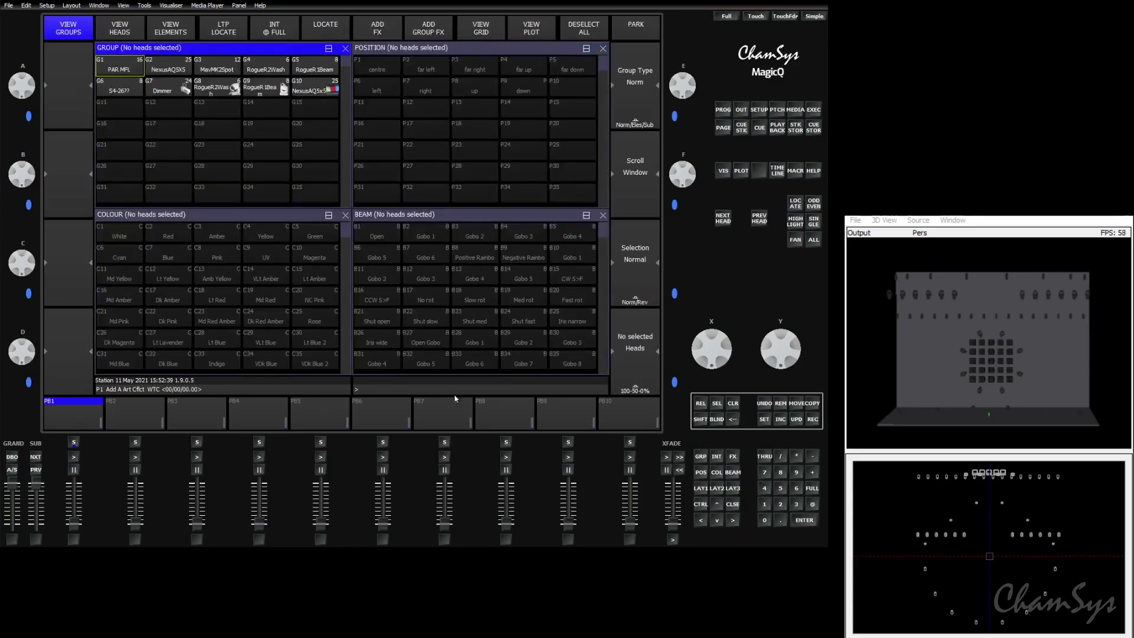
pyautogui.click(181, 70)
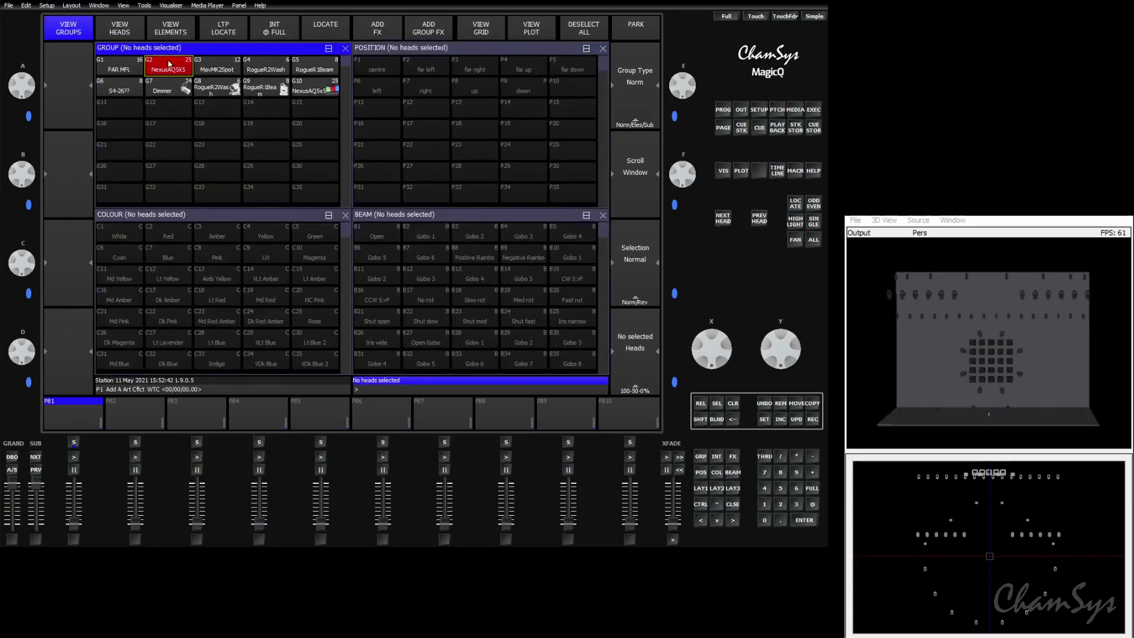
pyautogui.click(177, 89)
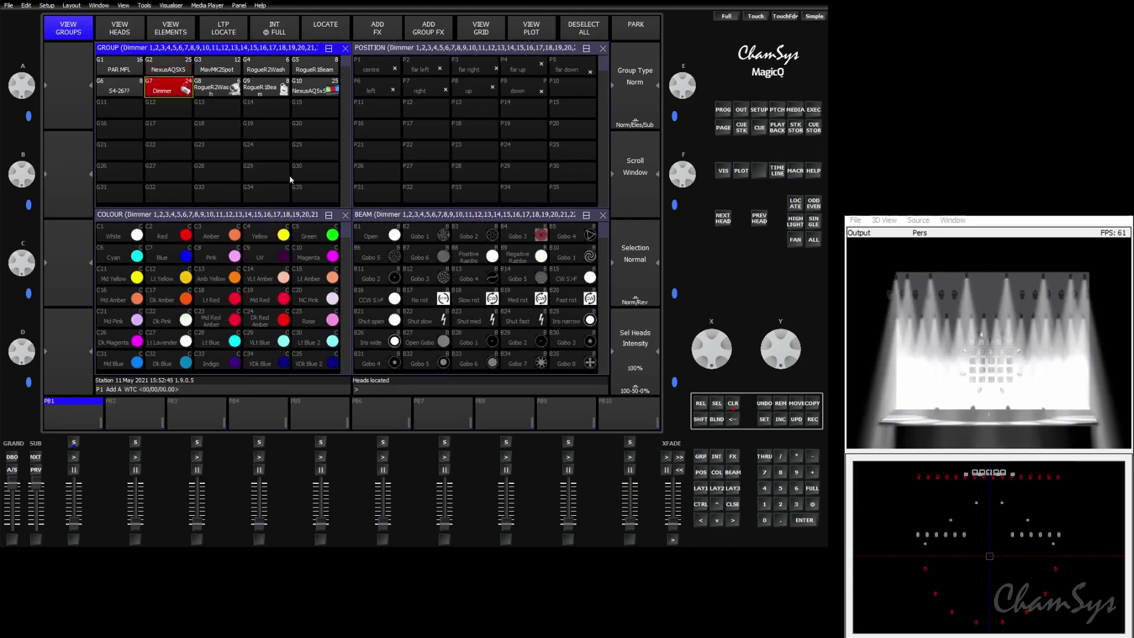
pyautogui.click(733, 405)
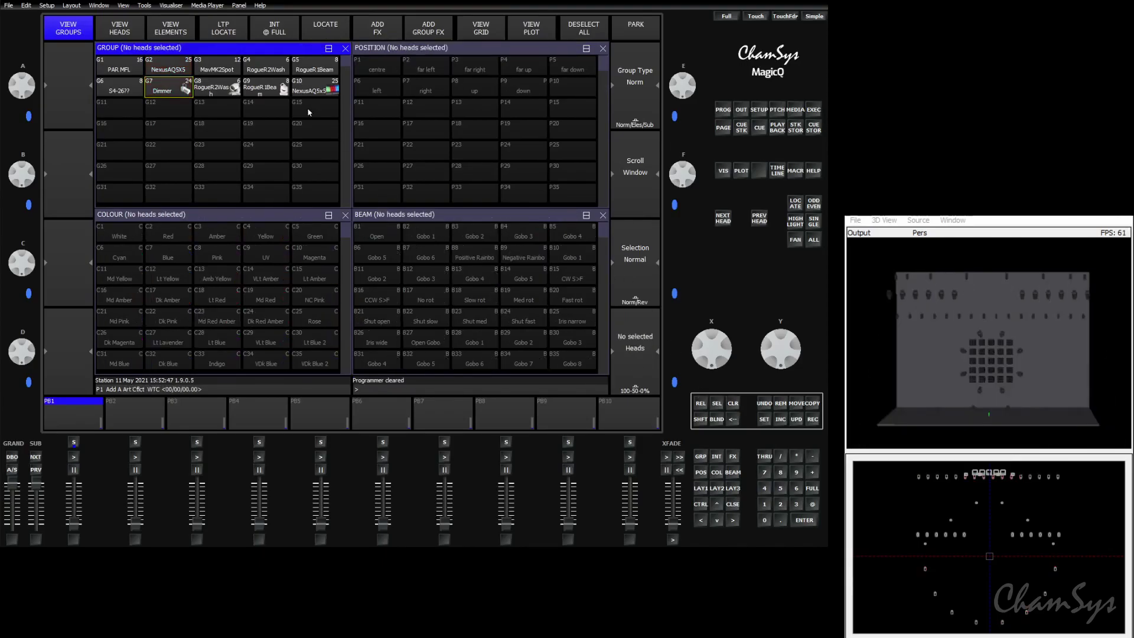
pyautogui.click(214, 88)
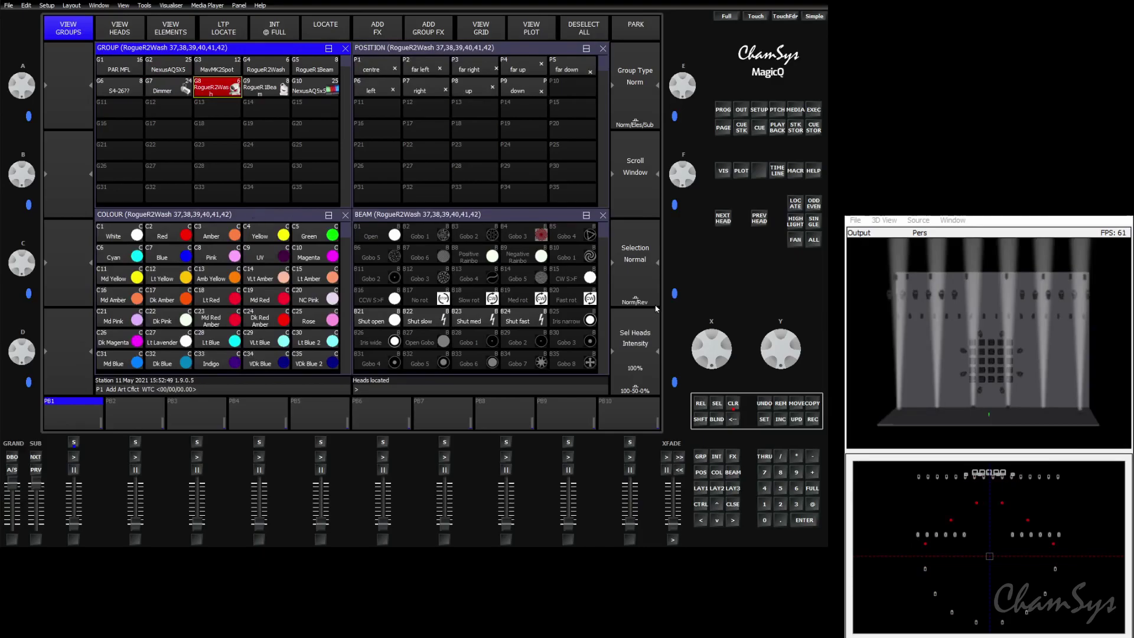
pyautogui.hotkey('ctrl', 'BackSpace')
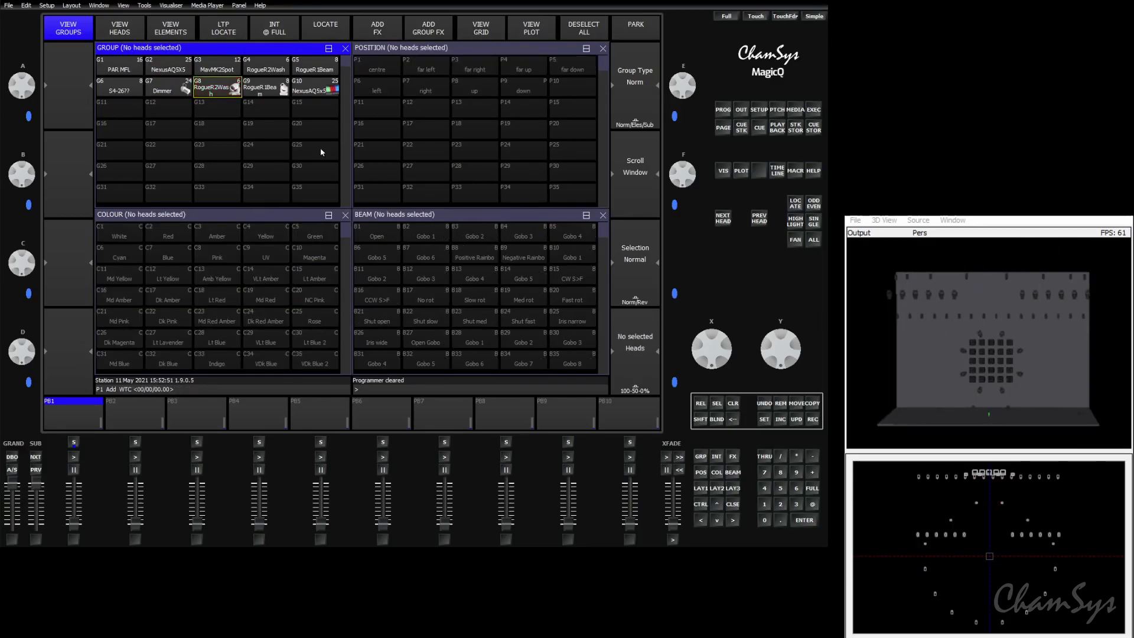